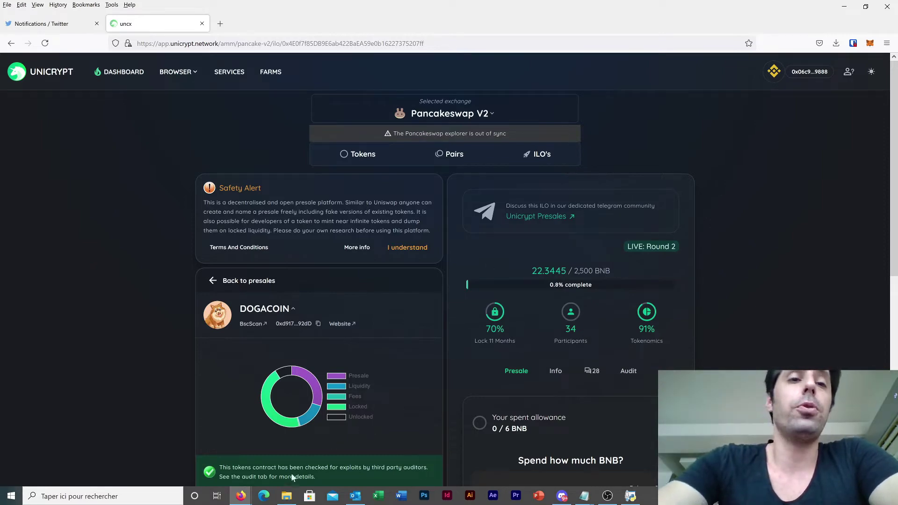
# Step: Open addresses.json from the 0.3 folder in Notepad and examine the first entry's wallet address
pyautogui.click(282, 500)
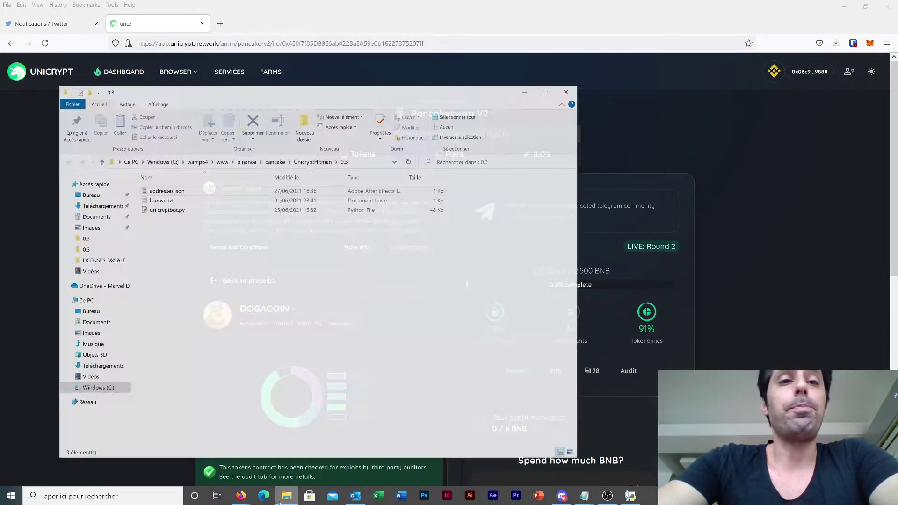
pyautogui.rightClick(160, 180)
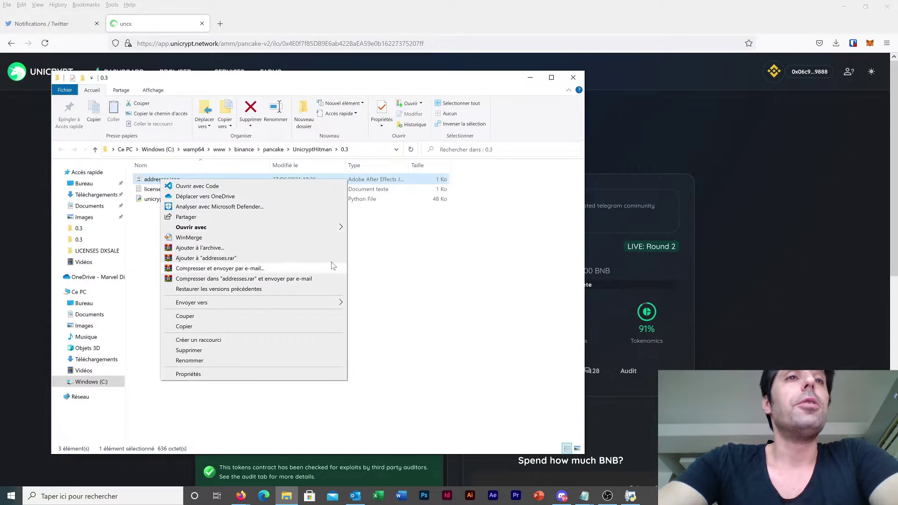
pyautogui.moveTo(328, 228)
pyautogui.click(370, 227)
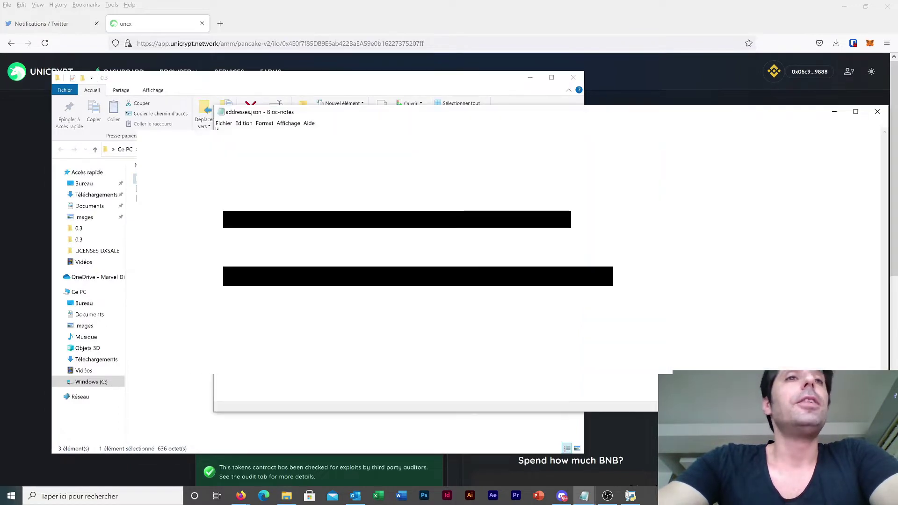
pyautogui.moveTo(371, 117); pyautogui.dragTo(240, 117)
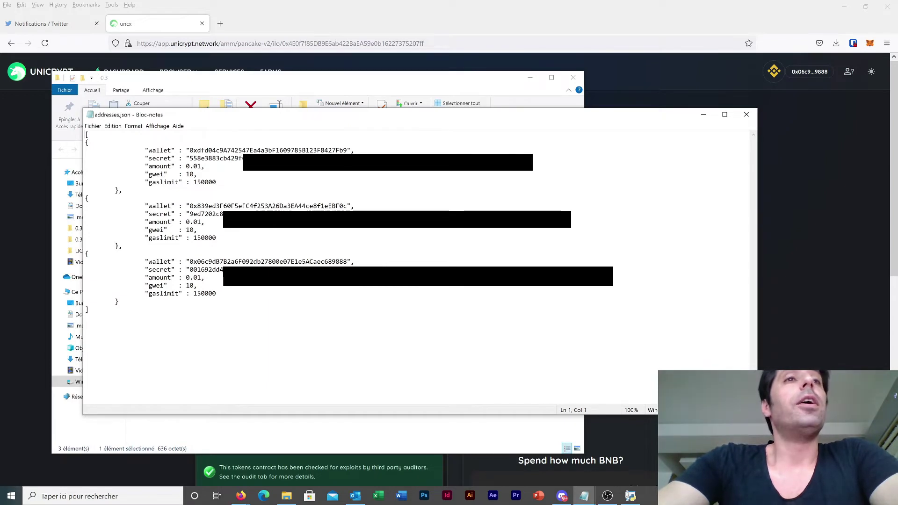
pyautogui.moveTo(219, 150); pyautogui.dragTo(336, 150)
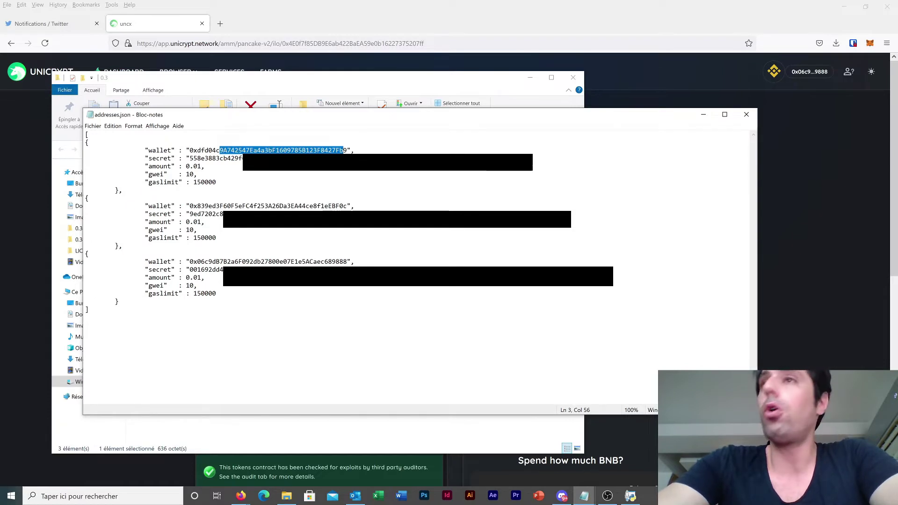
pyautogui.press('Left')
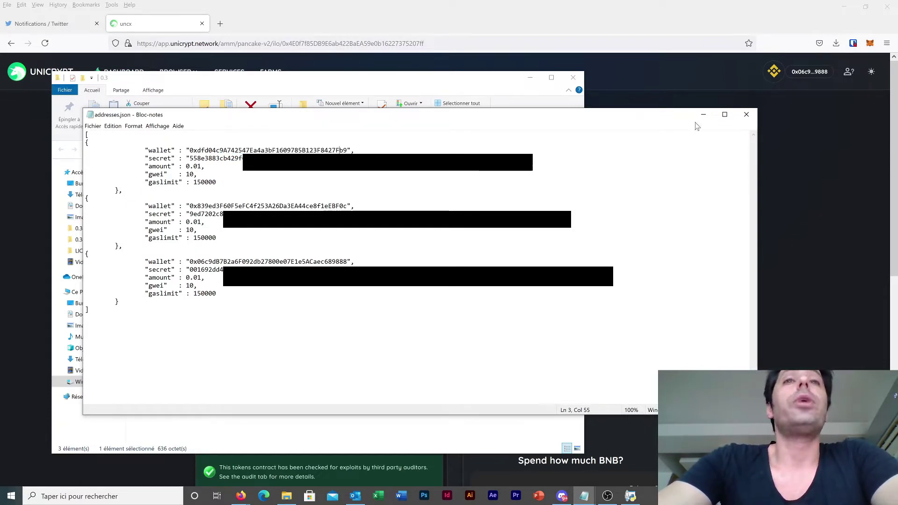
pyautogui.press('Left')
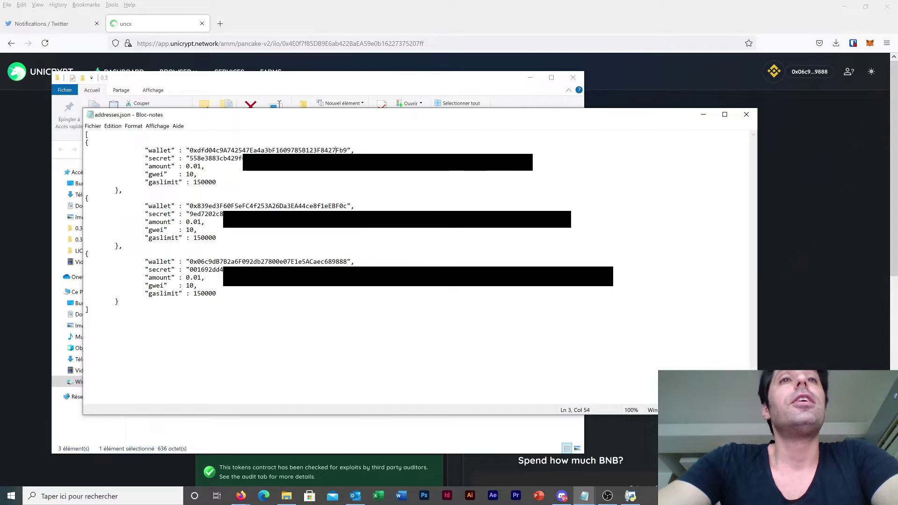
# Step: Look at the MetaMask accounts and compare the demo 4 account with the third wallet address in addresses.json
pyautogui.click(870, 43)
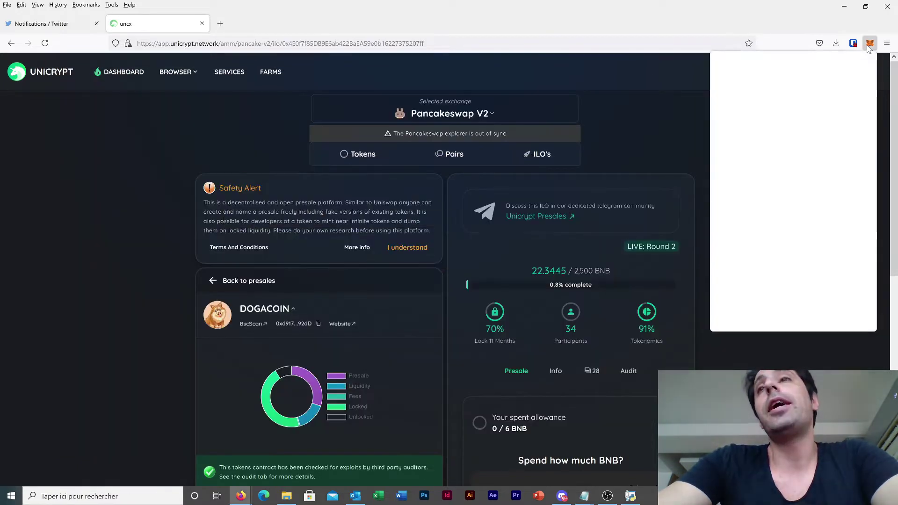
pyautogui.click(860, 69)
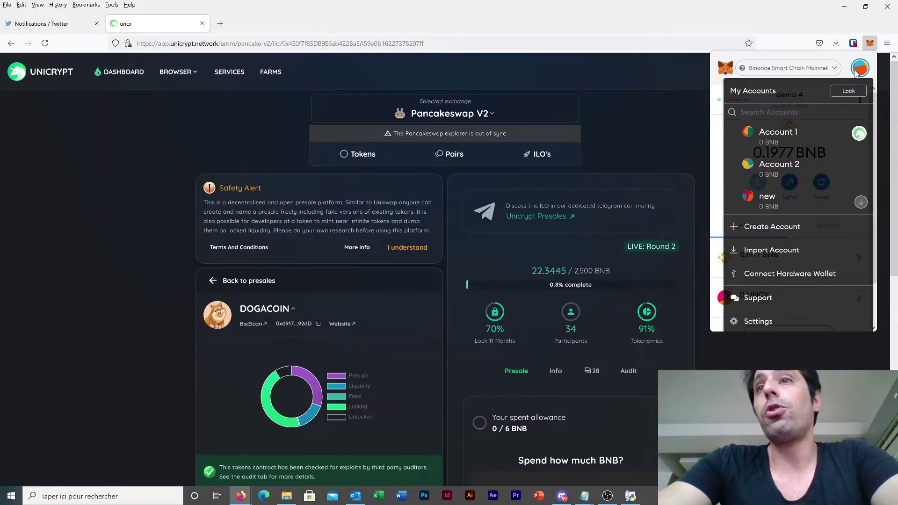
pyautogui.click(858, 70)
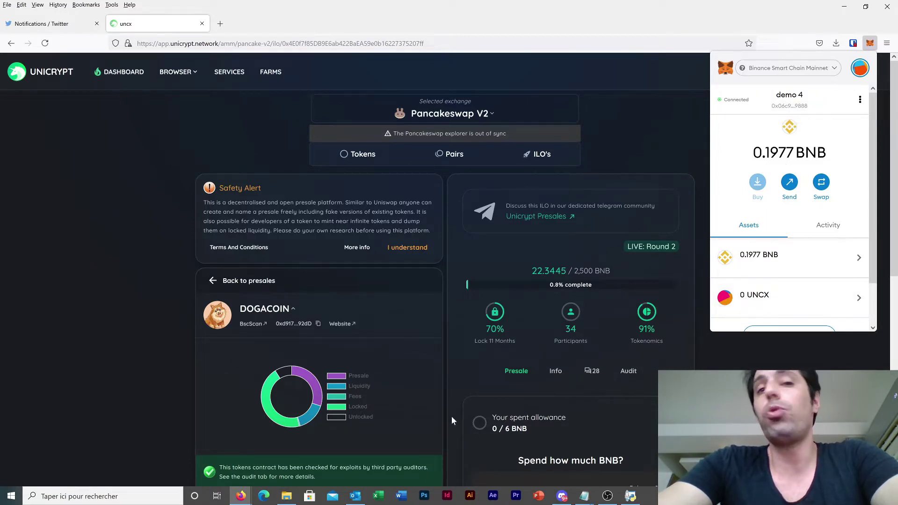
pyautogui.click(584, 495)
pyautogui.click(544, 456)
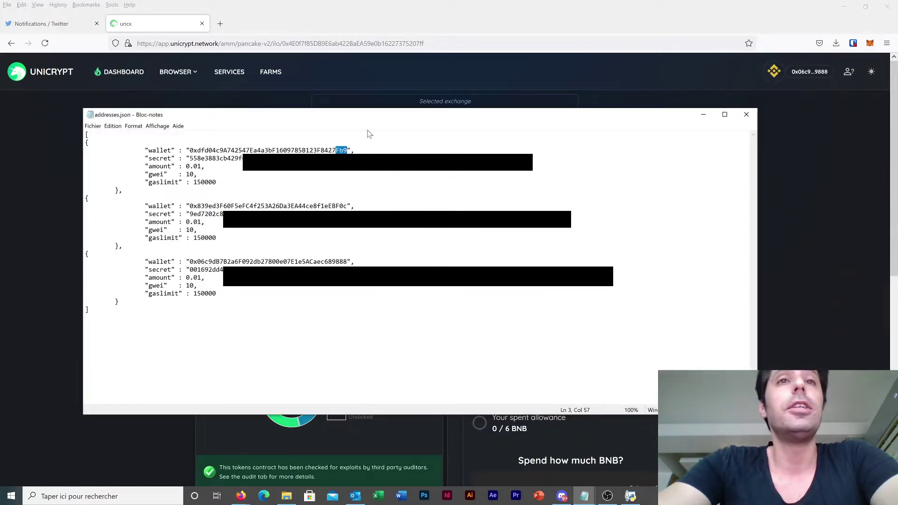
pyautogui.moveTo(336, 261); pyautogui.dragTo(348, 261)
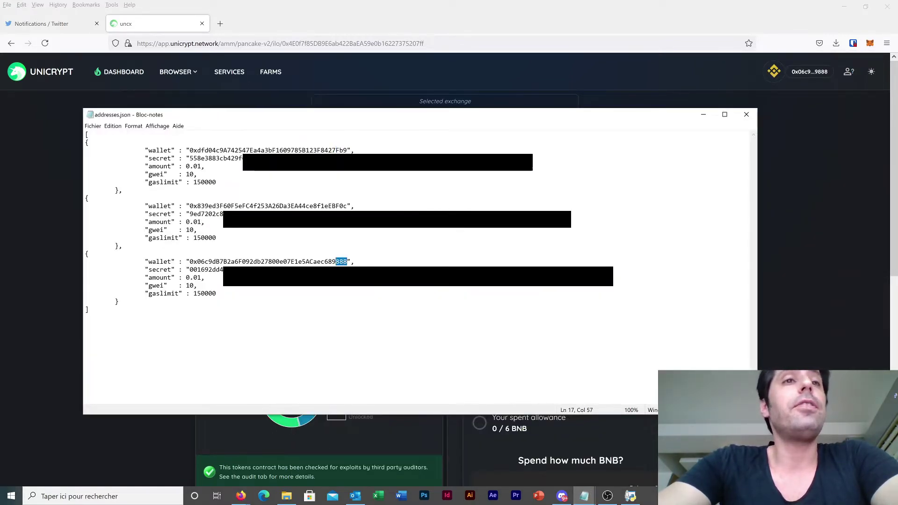
# Step: Switch the active MetaMask account to Account 12 and close the wallet popup
pyautogui.click(870, 43)
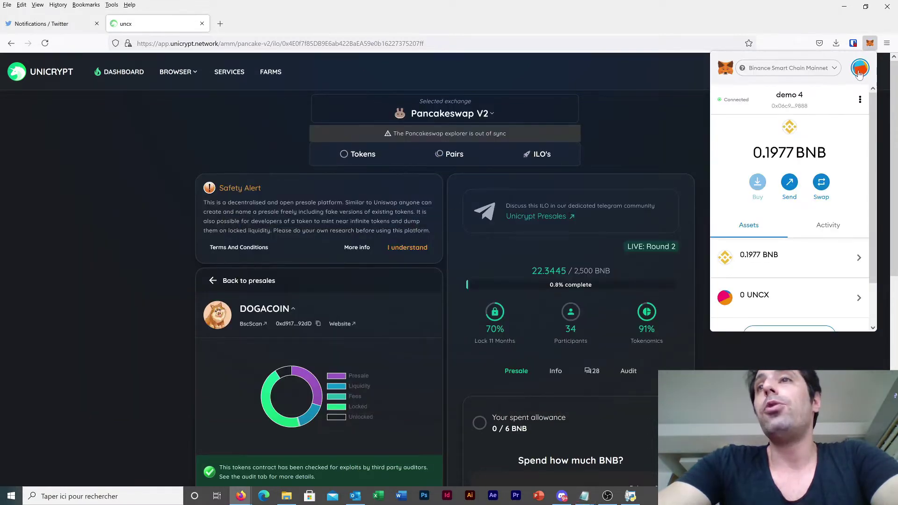
pyautogui.click(859, 67)
pyautogui.scroll(-10, 818, 159)
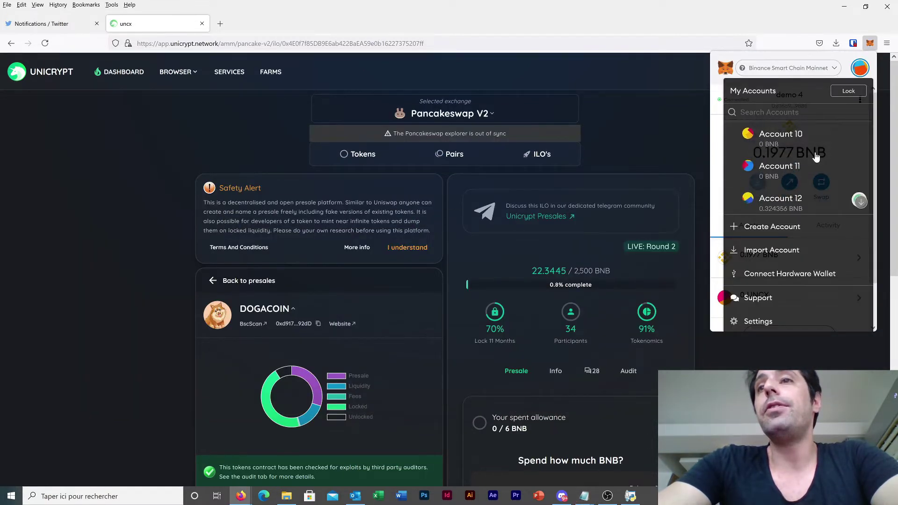
pyautogui.click(790, 151)
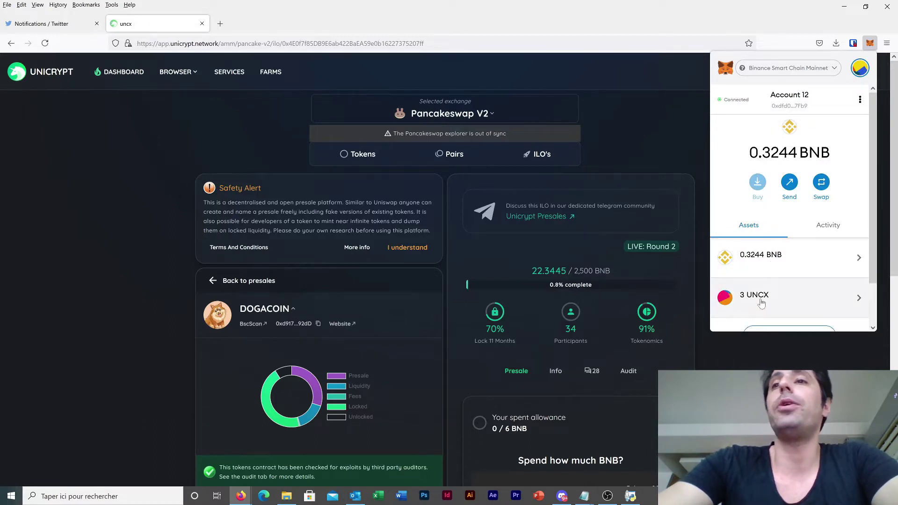
pyautogui.click(780, 359)
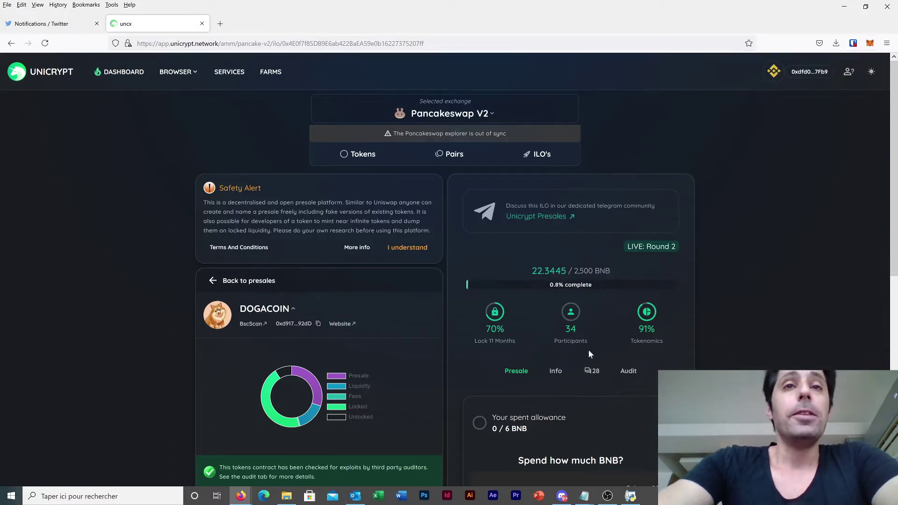
# Step: Return to addresses.json in Notepad, check the first wallet's purchase amount, and close the file
pyautogui.click(585, 497)
pyautogui.click(545, 461)
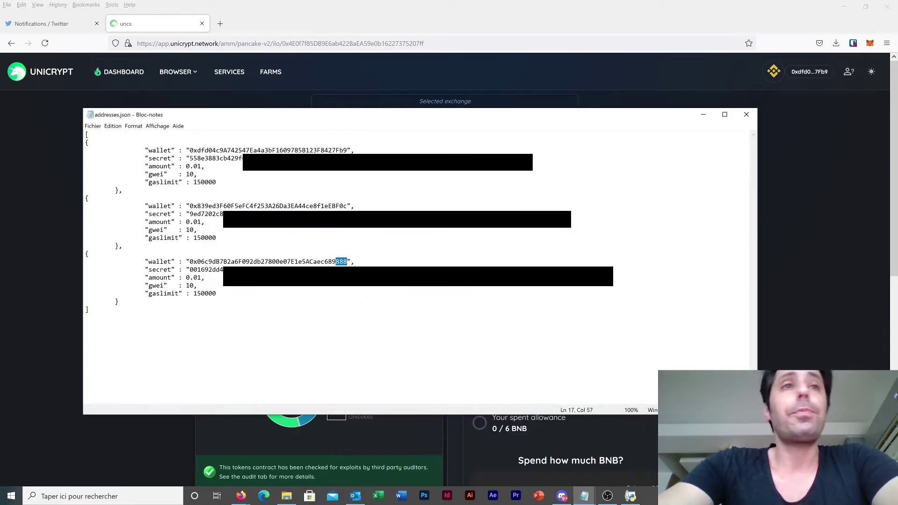
pyautogui.doubleClick(193, 166)
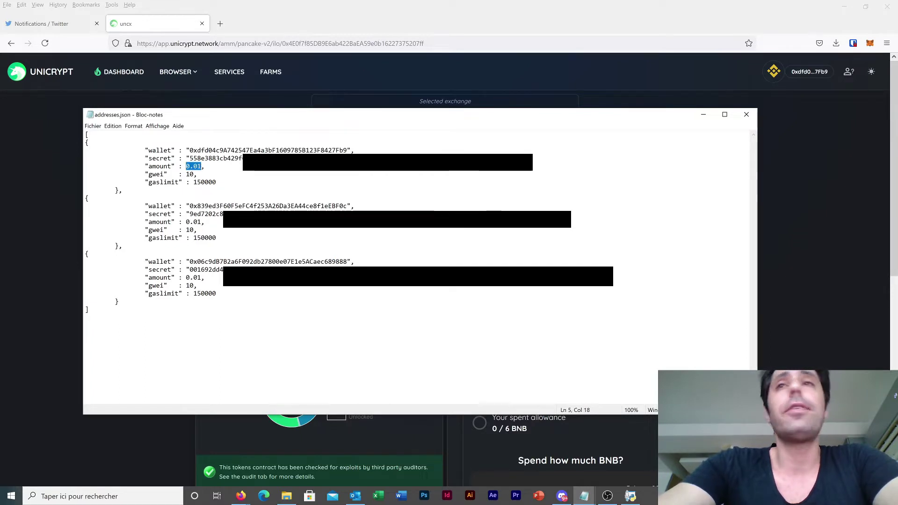
pyautogui.click(747, 115)
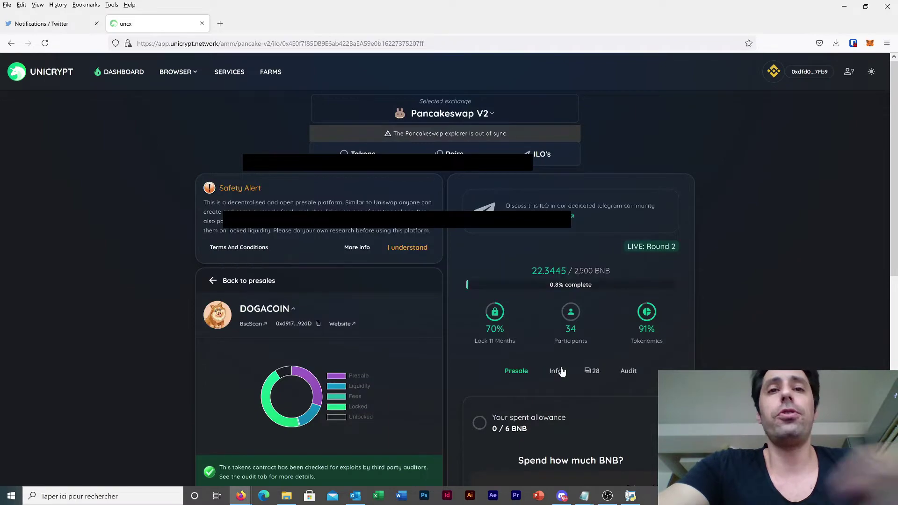
# Step: Close the running bot console, relaunch unicryptbot.py from the 0.3 folder, and select network 2, BSC Mainnet
pyautogui.click(630, 496)
pyautogui.click(881, 117)
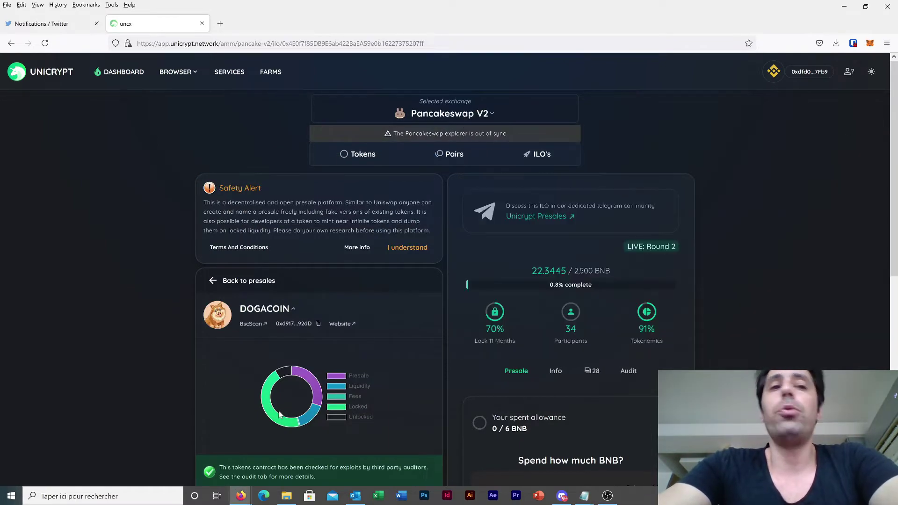
pyautogui.click(286, 495)
pyautogui.doubleClick(164, 199)
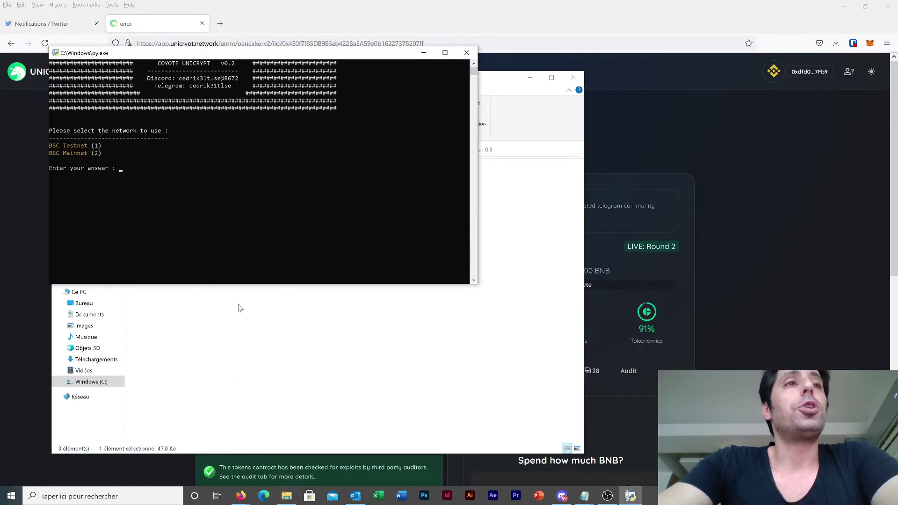
pyautogui.write('2')
pyautogui.press('Return')
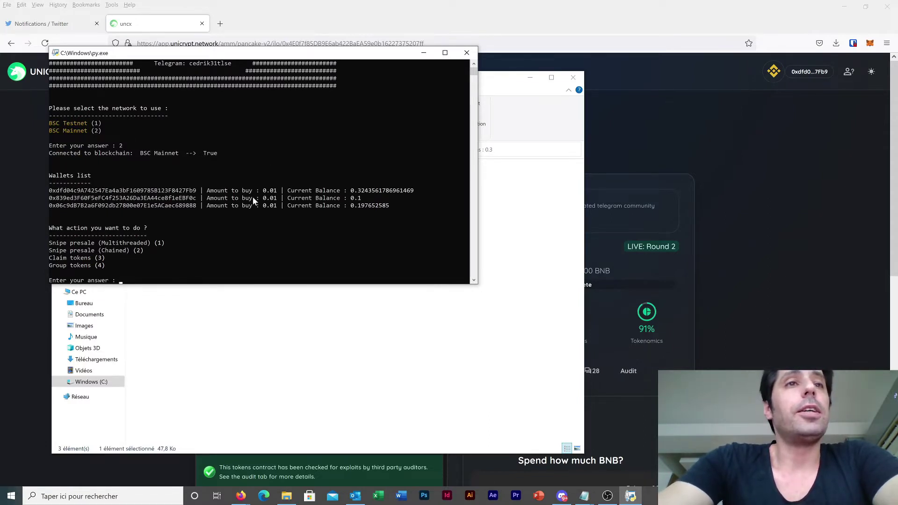
# Step: Review the bot's wallets list and choose action 2, Snipe presale (Chained)
pyautogui.moveTo(74, 177); pyautogui.dragTo(199, 201)
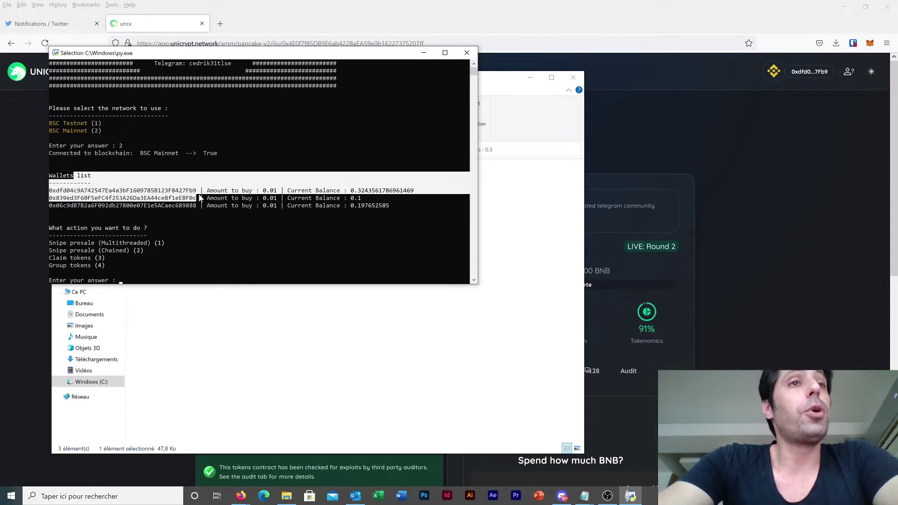
pyautogui.click(240, 191)
pyautogui.press('Escape')
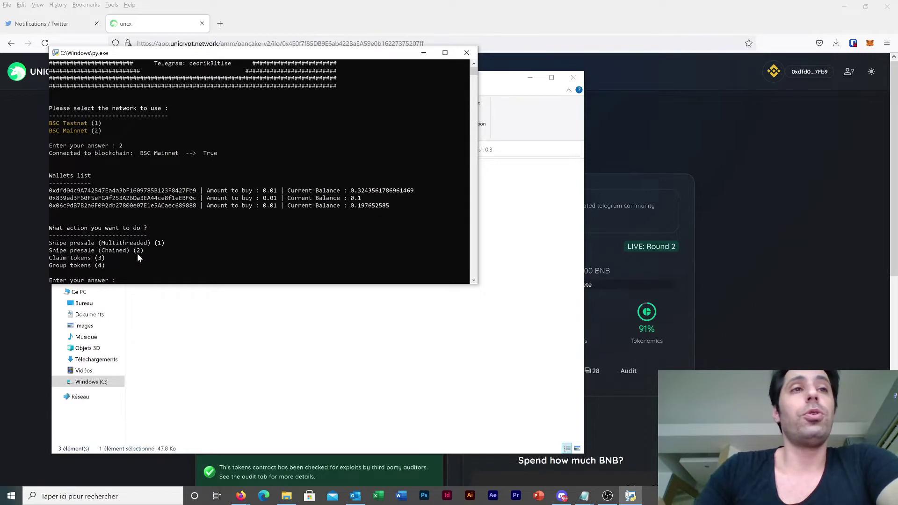
pyautogui.write('2')
pyautogui.press('Return')
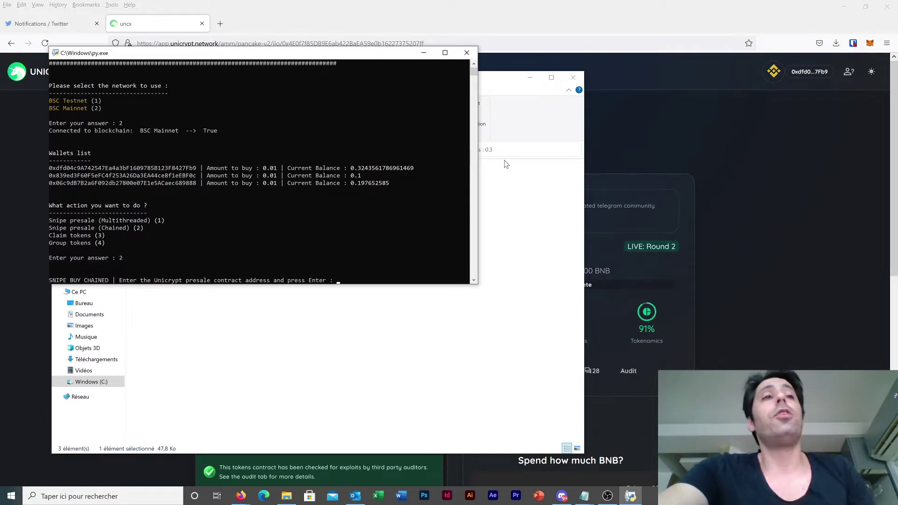
# Step: Copy the presale contract address from the DOGACOIN page's URL in Firefox and submit it to the bot to run the chained buy
pyautogui.click(340, 6)
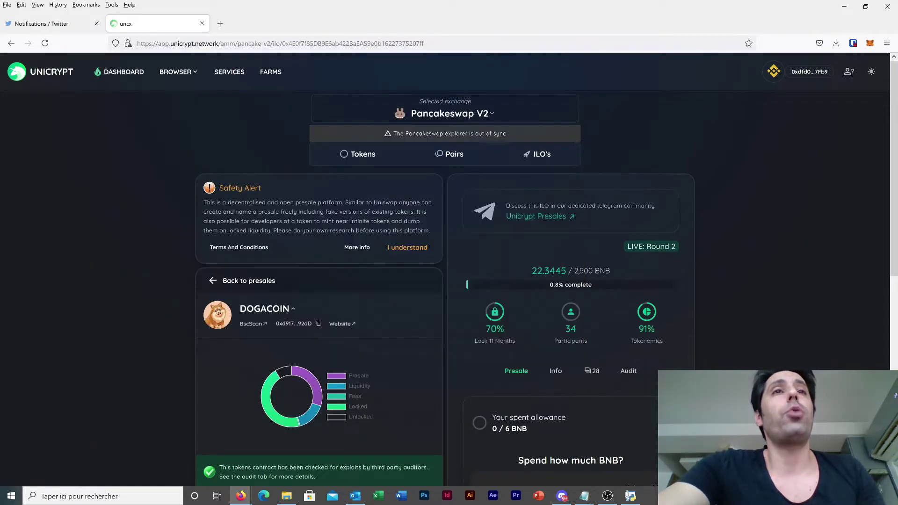
pyautogui.moveTo(282, 43); pyautogui.dragTo(423, 43)
pyautogui.hotkey('ctrl', 'c')
pyautogui.hotkey('alt', 'Tab')
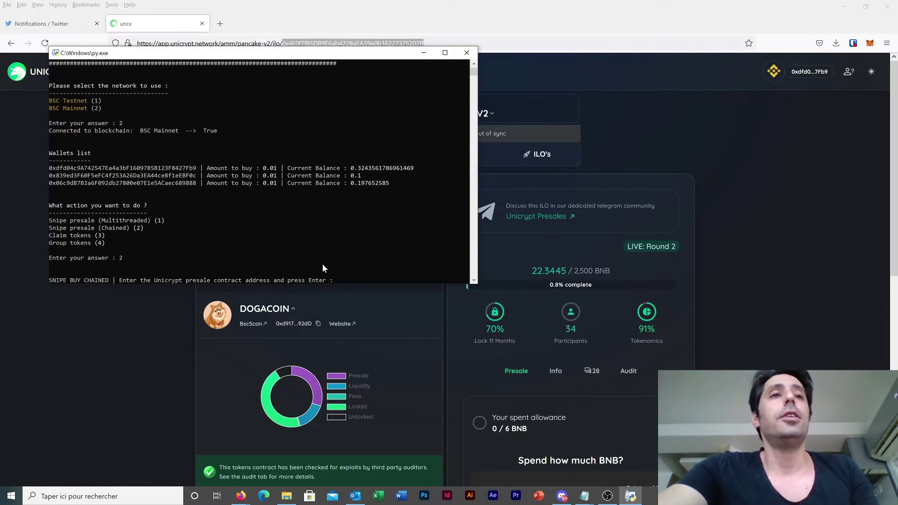
pyautogui.click(350, 280)
pyautogui.rightClick(345, 282)
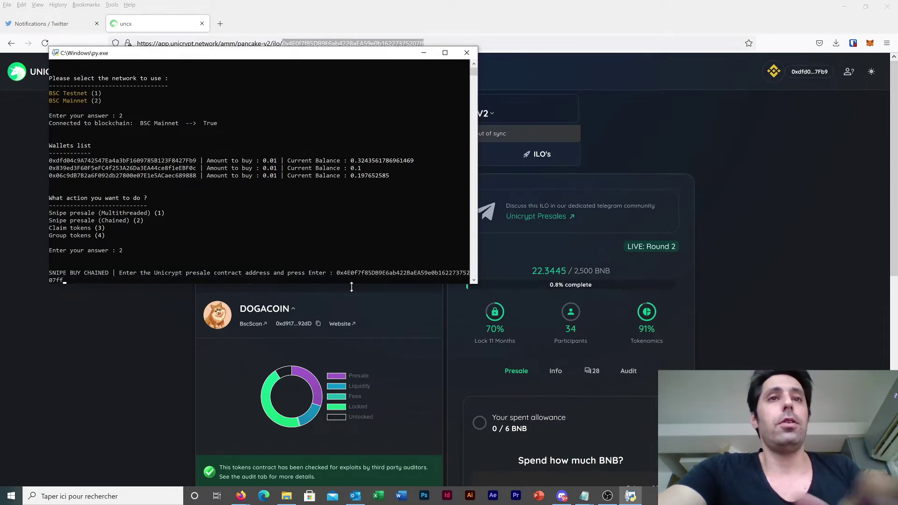
pyautogui.press('Return')
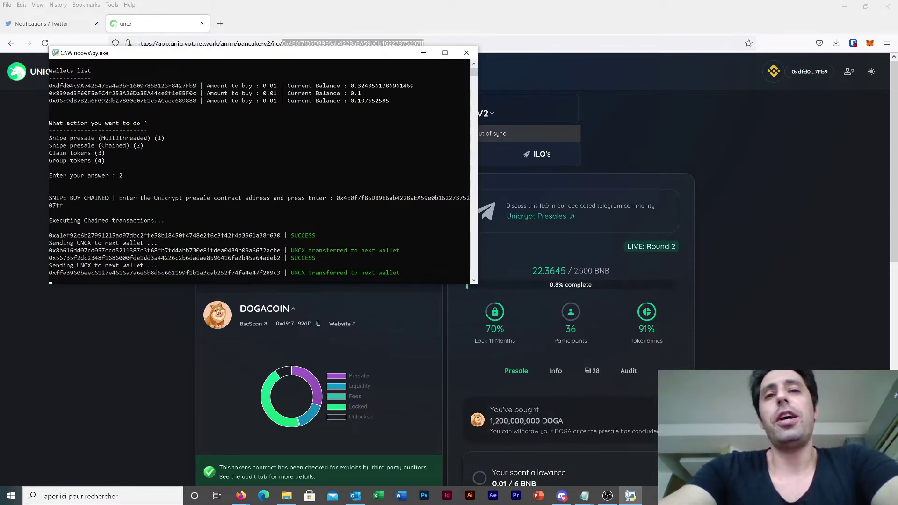
# Step: Check the bought DOGA amount on the presale page and review the chained transaction log in the bot console
pyautogui.moveTo(492, 421); pyautogui.dragTo(571, 430)
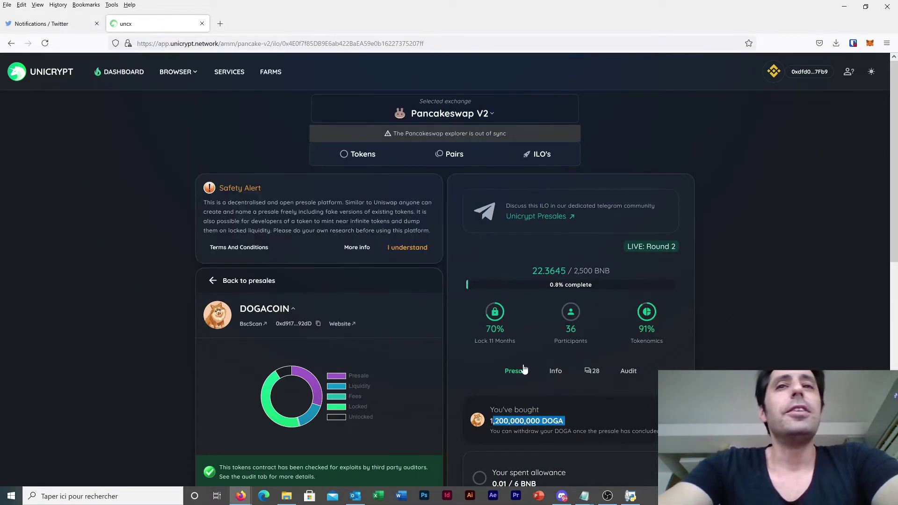
pyautogui.hotkey('alt', 'Tab')
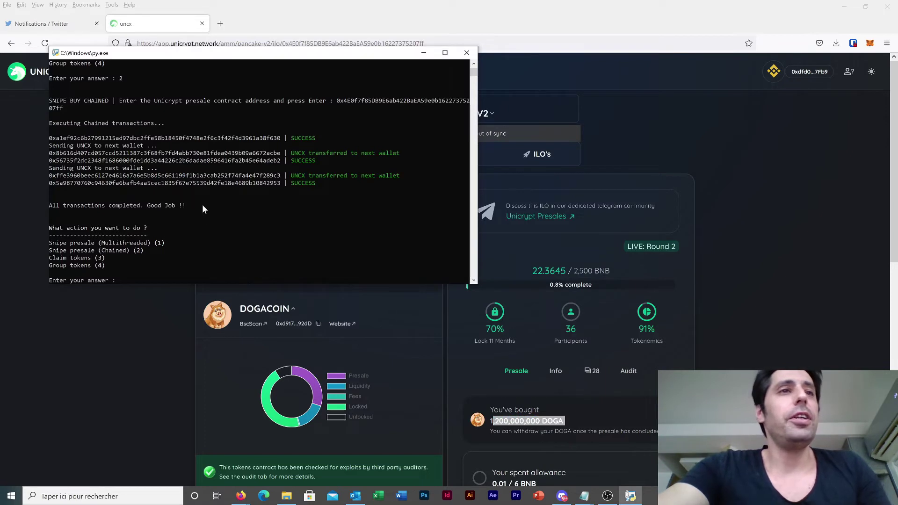
pyautogui.moveTo(63, 208); pyautogui.dragTo(189, 205)
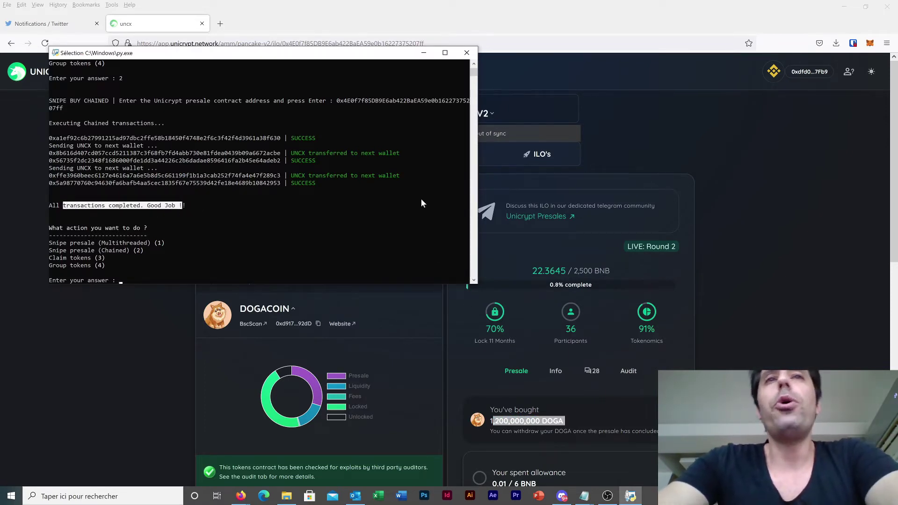
pyautogui.scroll(3, 352, 117)
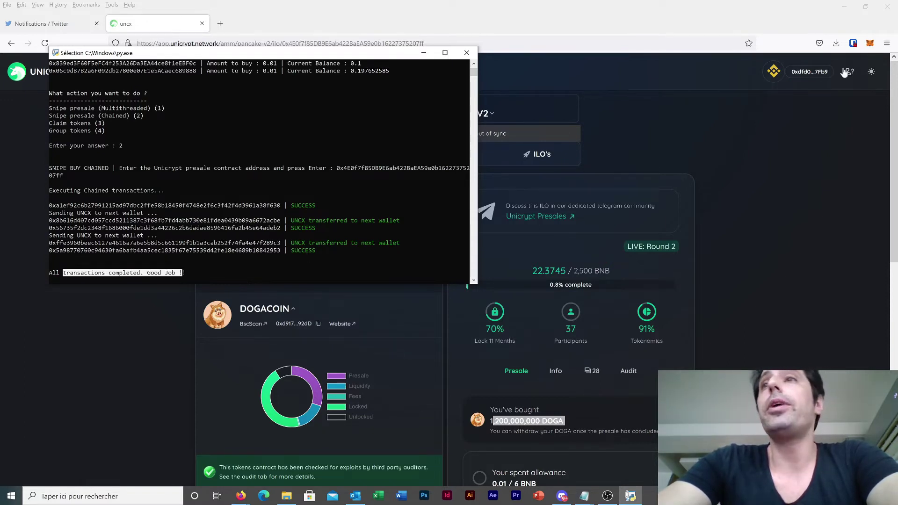
pyautogui.scroll(-2, 338, 201)
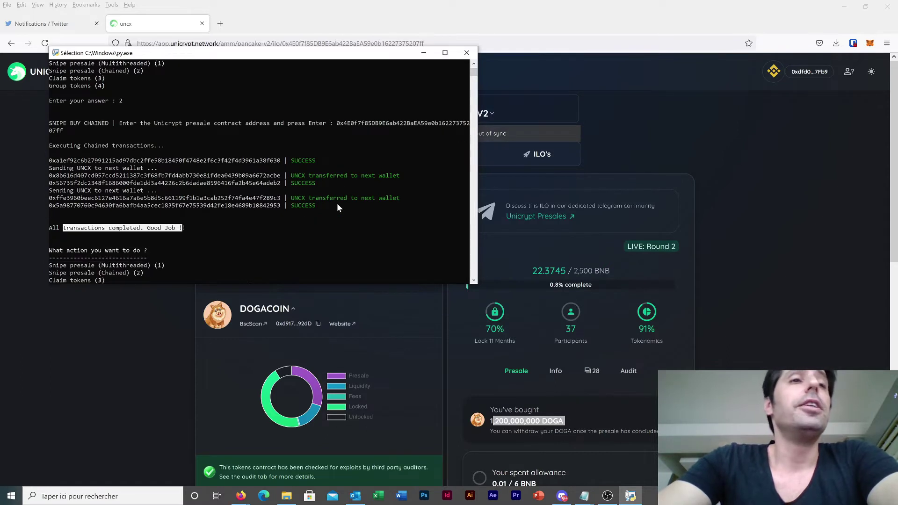
pyautogui.scroll(-1, 338, 206)
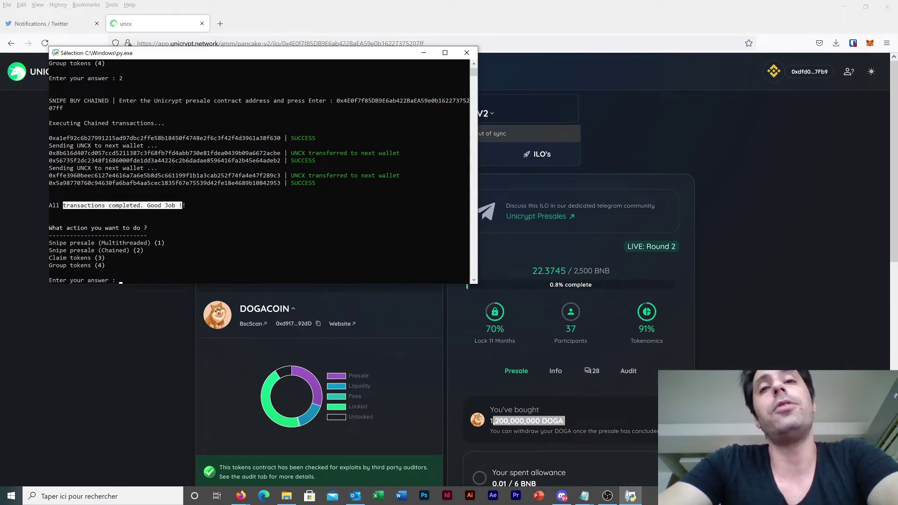
# Step: Compare the bought DOGA amount on the presale page with the chained transaction log in the bot console
pyautogui.hotkey('alt', 'Tab')
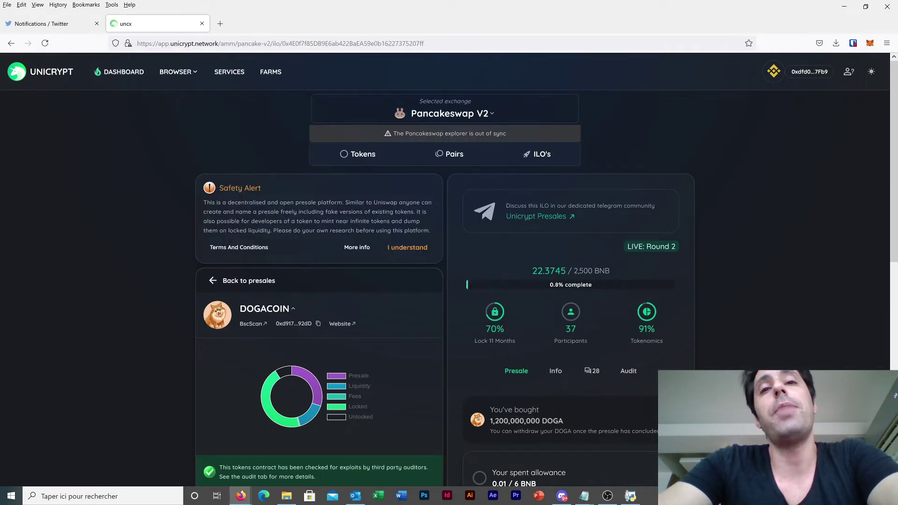
pyautogui.moveTo(494, 410); pyautogui.dragTo(553, 421)
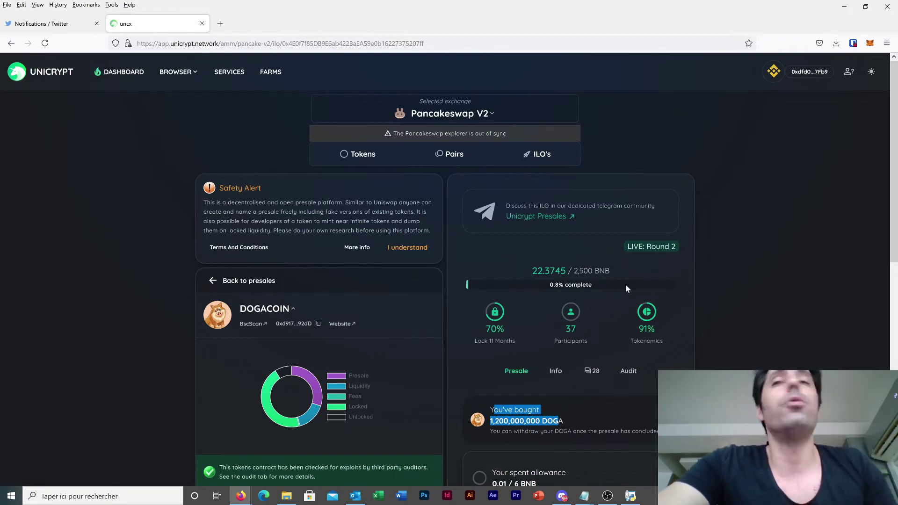
pyautogui.hotkey('alt', 'Tab')
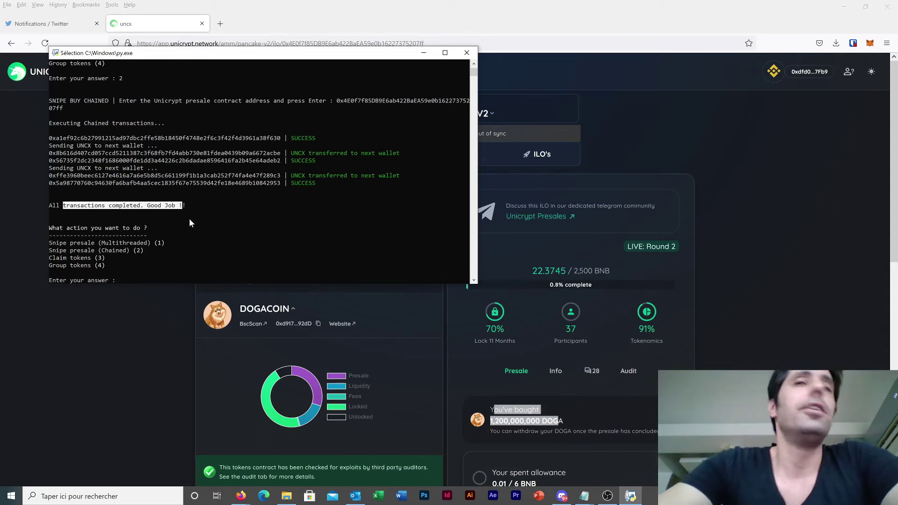
pyautogui.scroll(2, 206, 218)
pyautogui.scroll(-2, 222, 217)
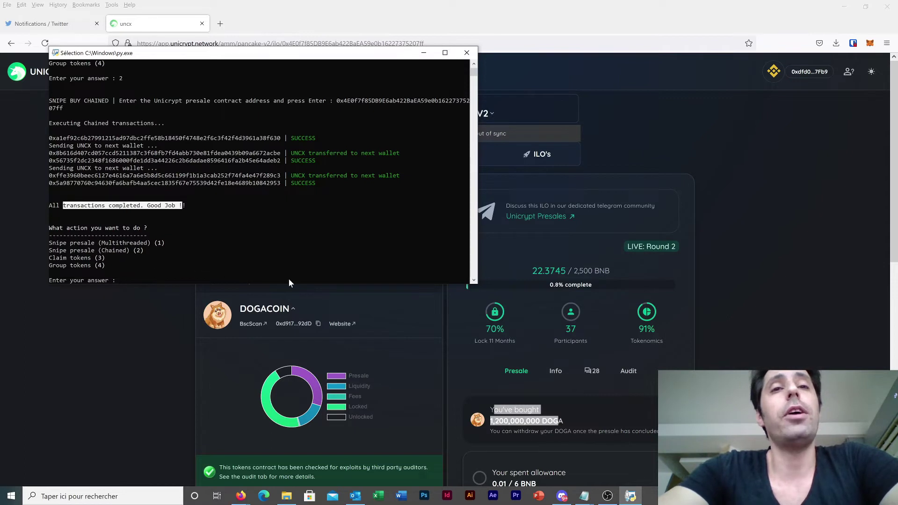
# Step: Minimize the bot console and view MetaMask's Account 12 in the BscScan explorer
pyautogui.click(424, 53)
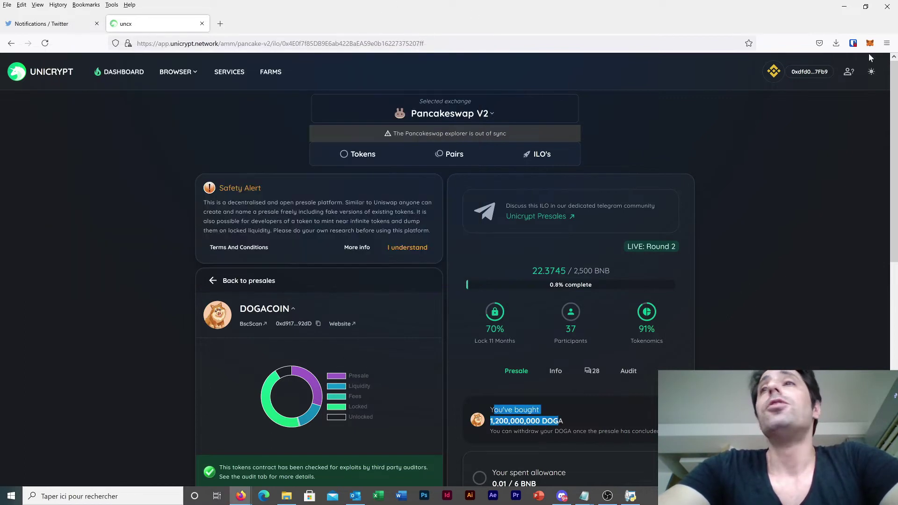
pyautogui.click(870, 43)
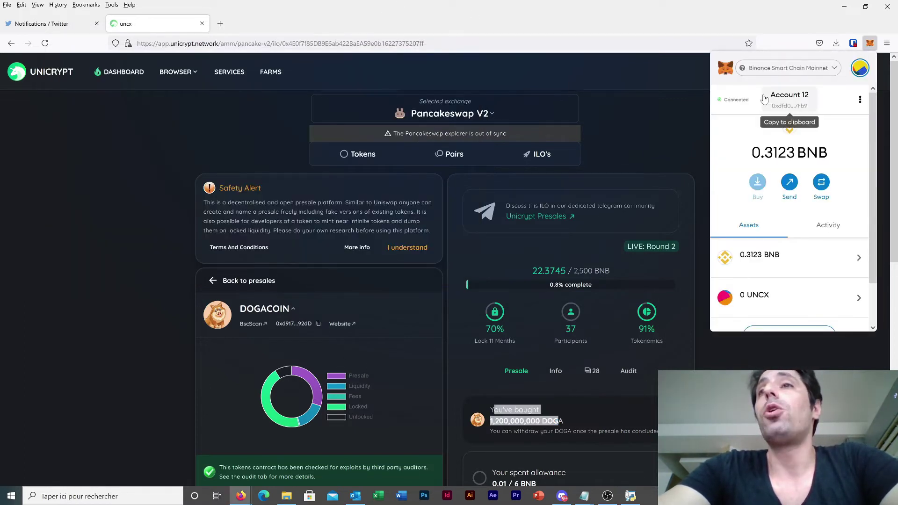
pyautogui.click(860, 100)
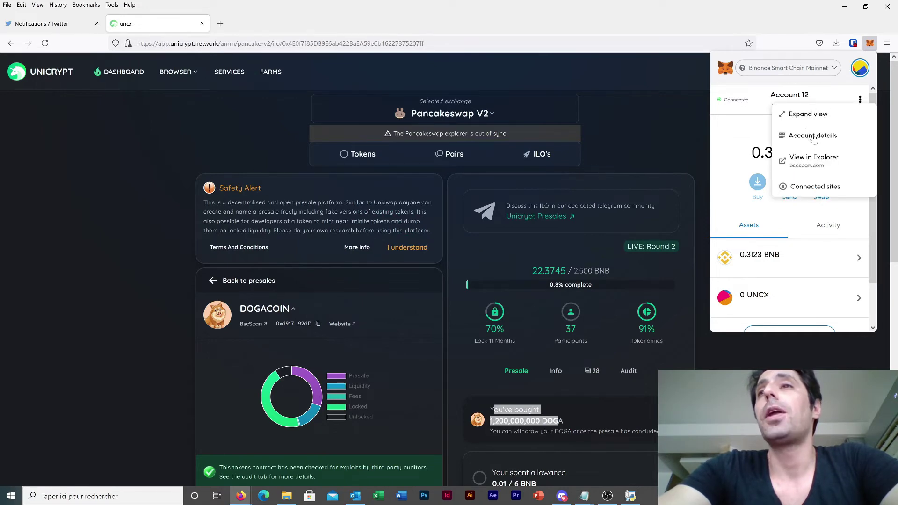
pyautogui.click(812, 159)
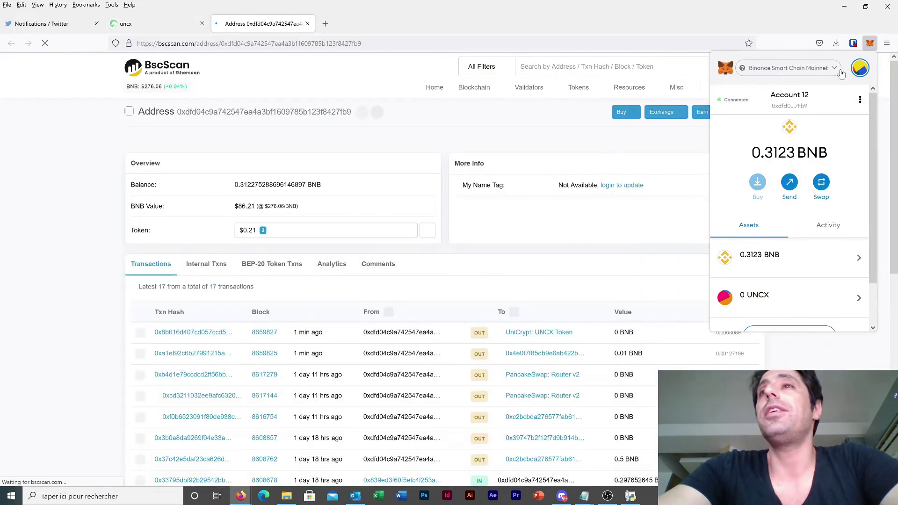
# Step: Switch MetaMask to the demo 3 wallet and open its address in BscScan alongside the first wallet's page
pyautogui.click(855, 69)
pyautogui.scroll(-8, 799, 151)
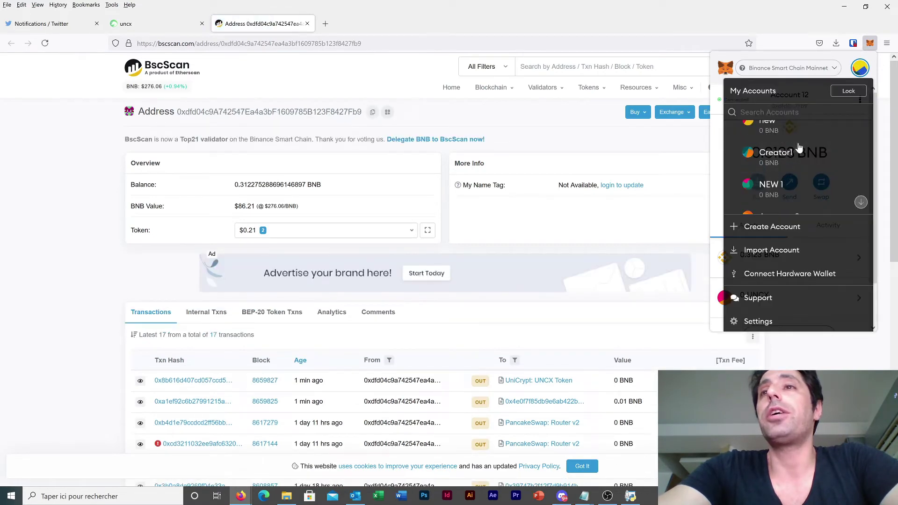
pyautogui.click(793, 166)
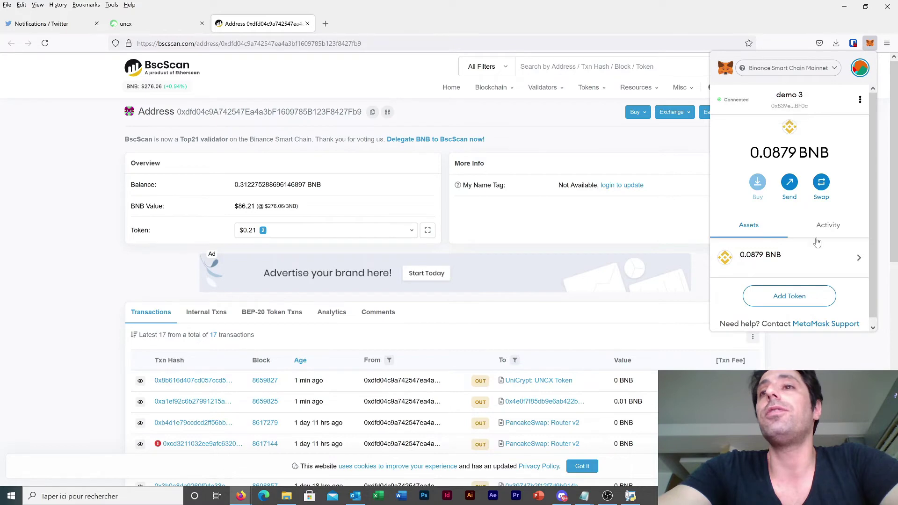
pyautogui.click(860, 99)
pyautogui.click(835, 162)
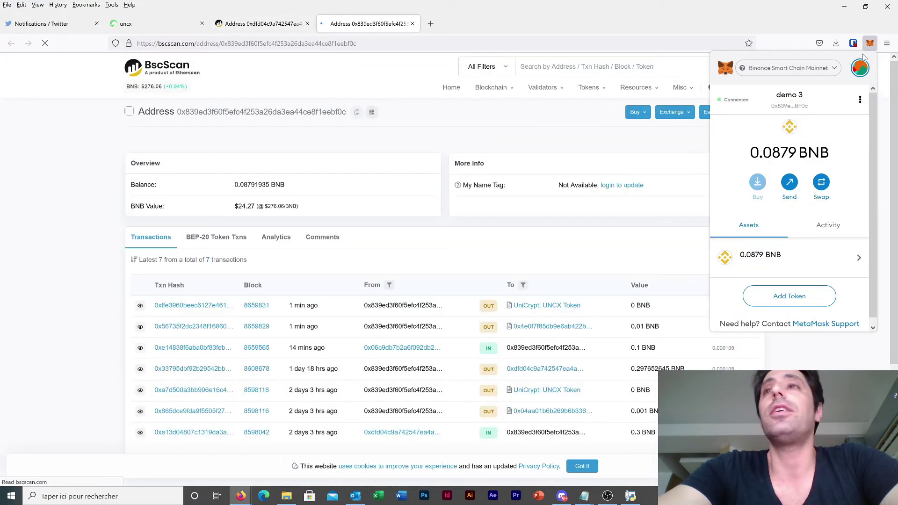
pyautogui.click(262, 24)
pyautogui.click(368, 24)
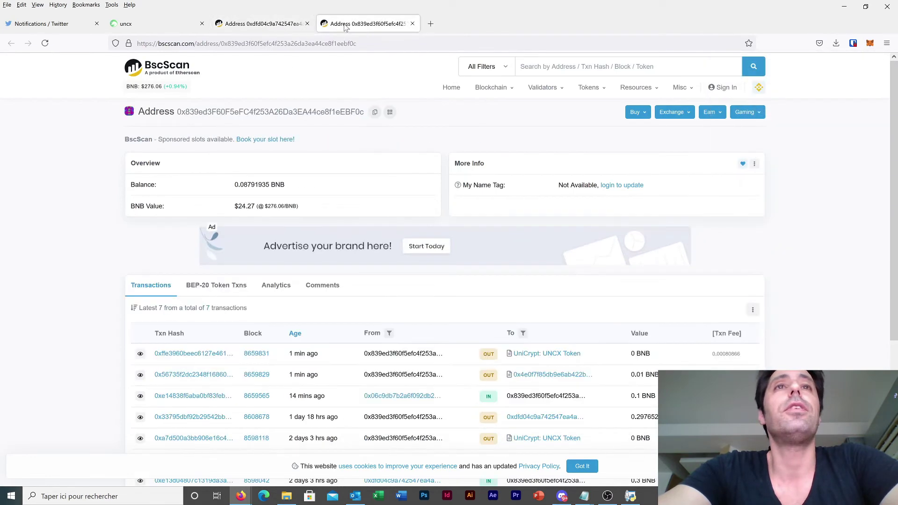
# Step: Dismiss the MetaMask connection notice, switch to the demo 4 wallet, and open its address in BscScan
pyautogui.click(871, 45)
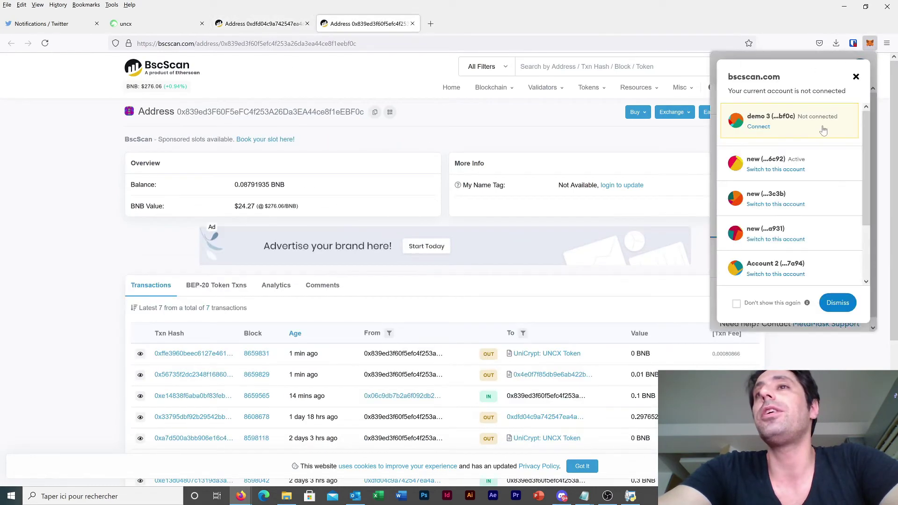
pyautogui.click(837, 304)
pyautogui.click(858, 70)
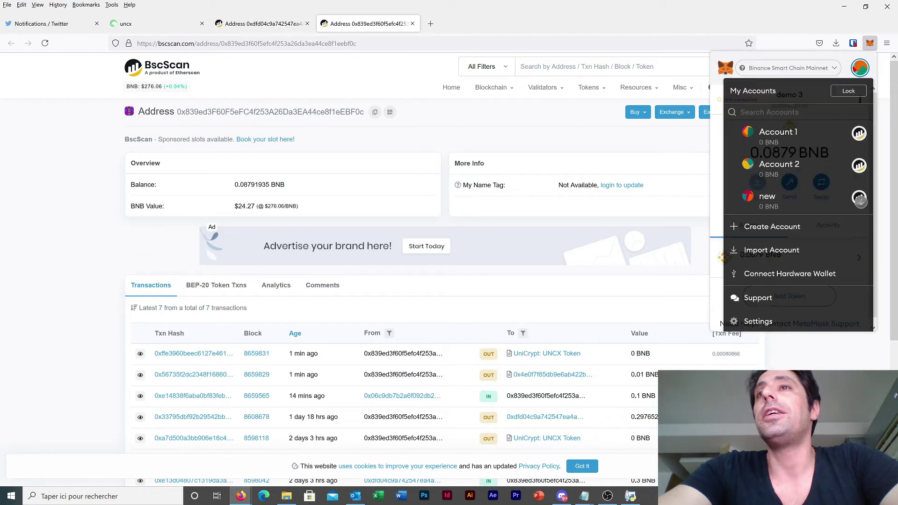
pyautogui.scroll(-5, 797, 160)
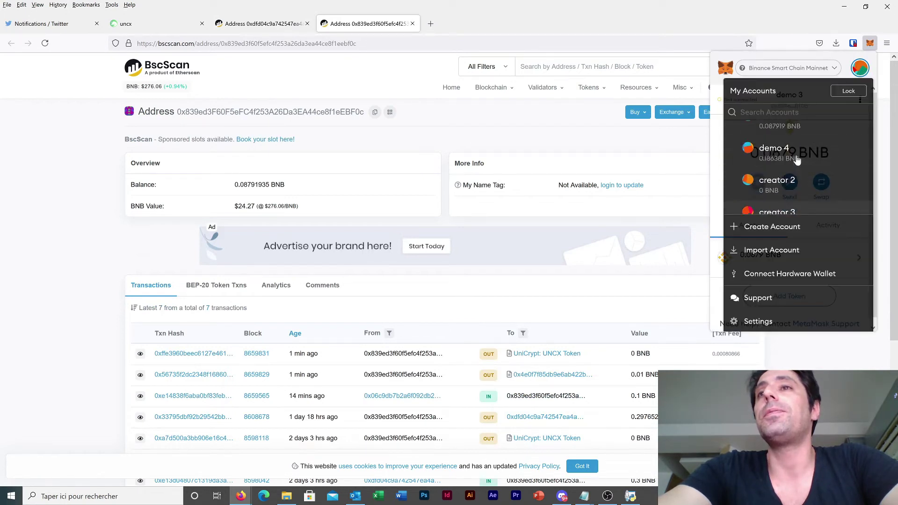
pyautogui.click(796, 160)
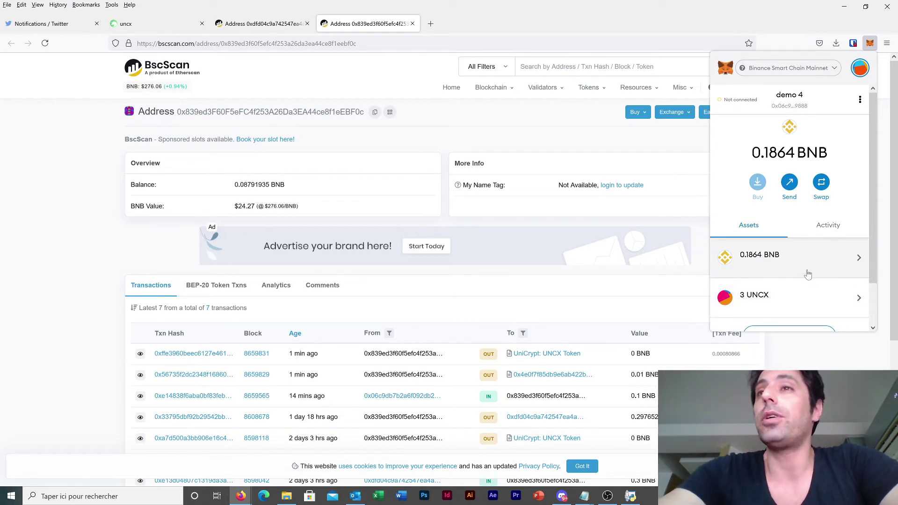
pyautogui.click(859, 99)
pyautogui.click(810, 161)
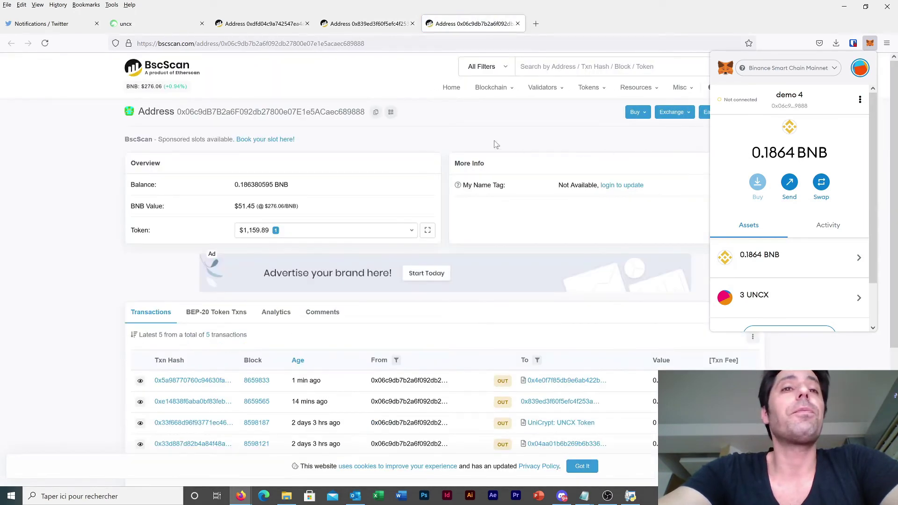
# Step: Examine the latest BNB payment and UNCX token transfer on the BscScan pages of the first two wallets
pyautogui.click(262, 24)
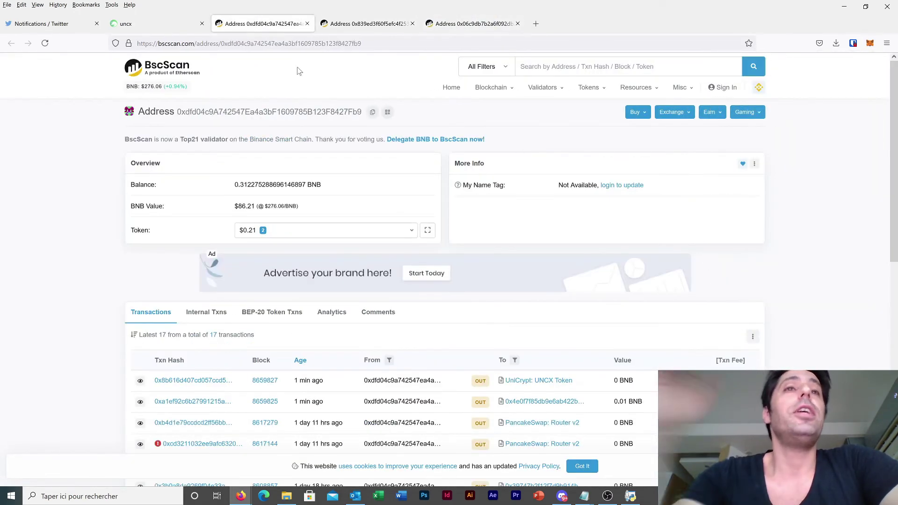
pyautogui.scroll(-2, 209, 257)
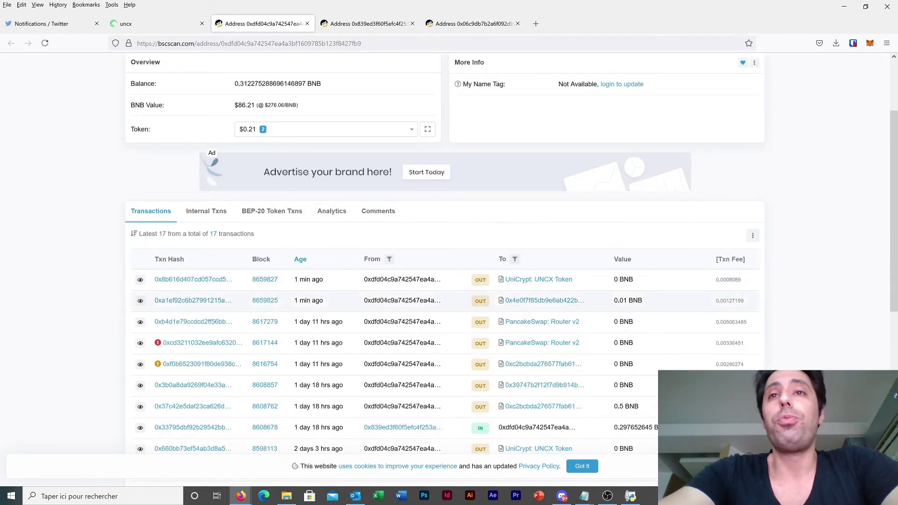
pyautogui.moveTo(644, 301); pyautogui.dragTo(618, 301)
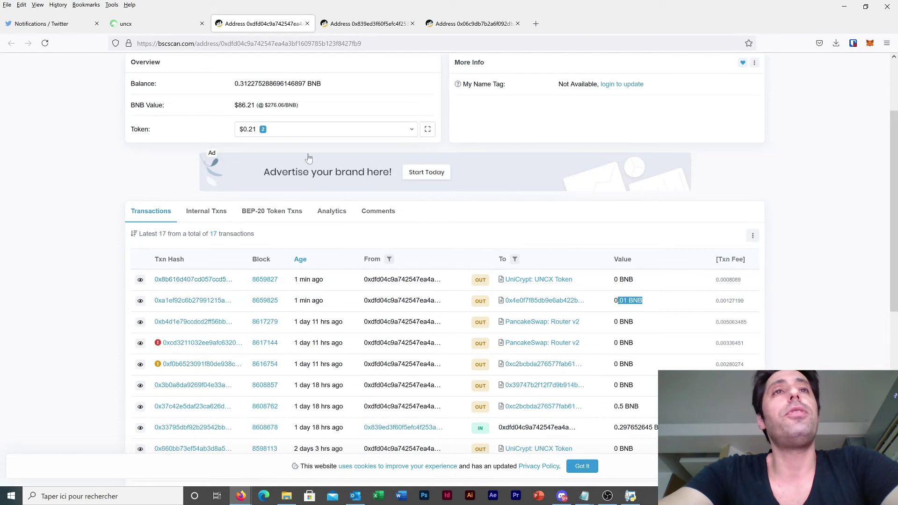
pyautogui.click(352, 31)
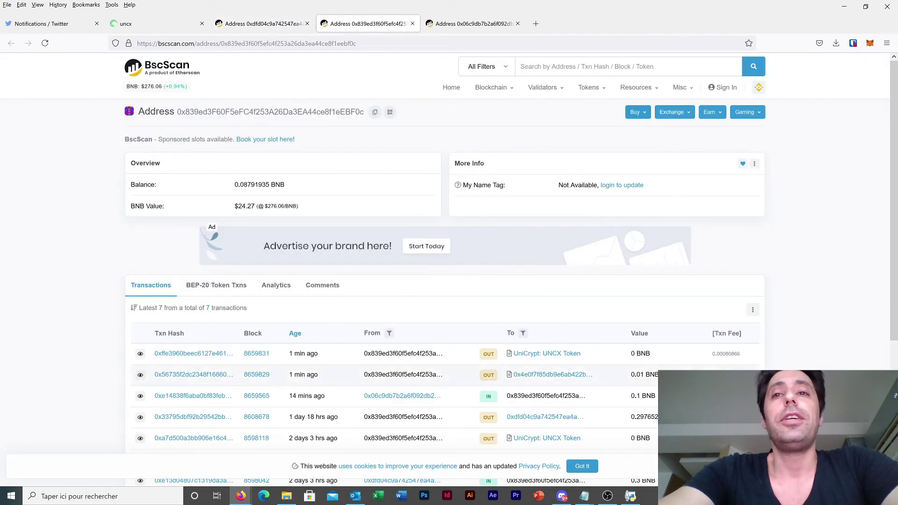
pyautogui.tripleClick(643, 374)
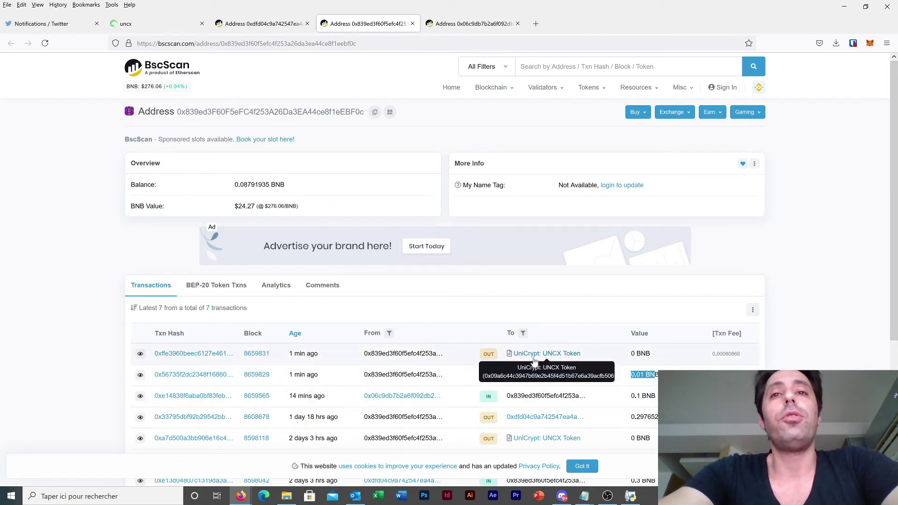
pyautogui.moveTo(581, 353); pyautogui.dragTo(538, 354)
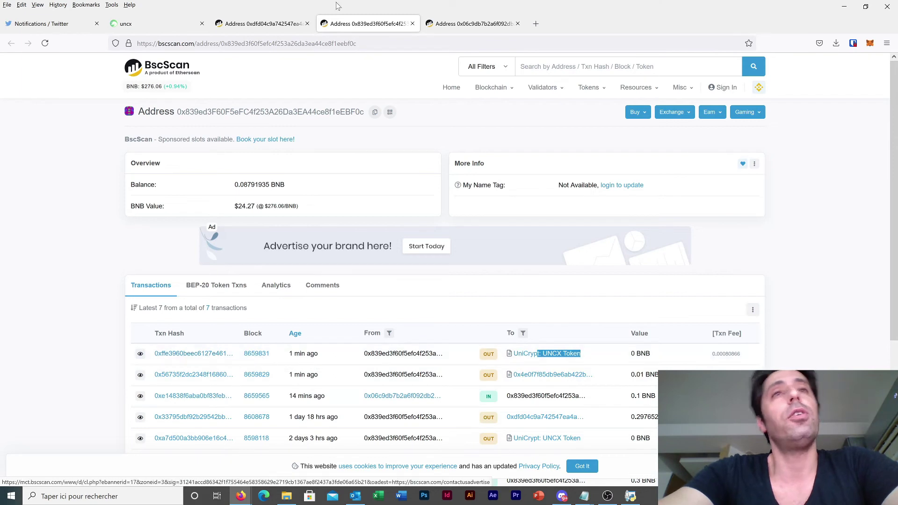
# Step: Open the third wallet's latest transaction in BscScan and examine its expanded details, including value, gas price and input data
pyautogui.hotkey('ctrl', 'Tab')
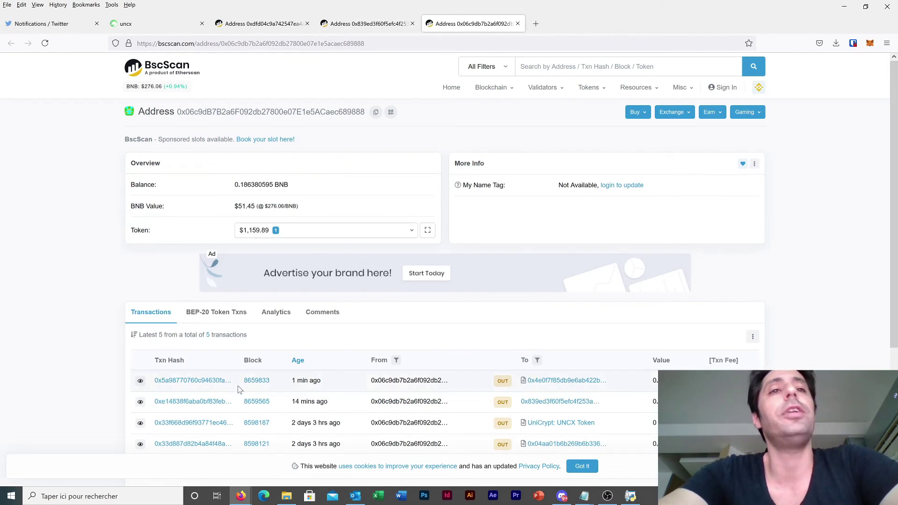
pyautogui.click(191, 382)
pyautogui.scroll(-2, 204, 339)
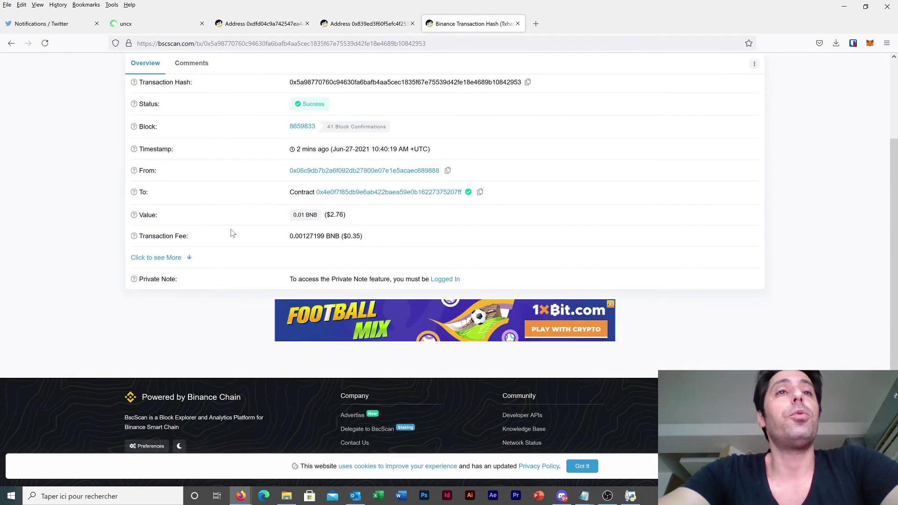
pyautogui.click(174, 258)
pyautogui.scroll(-2, 276, 252)
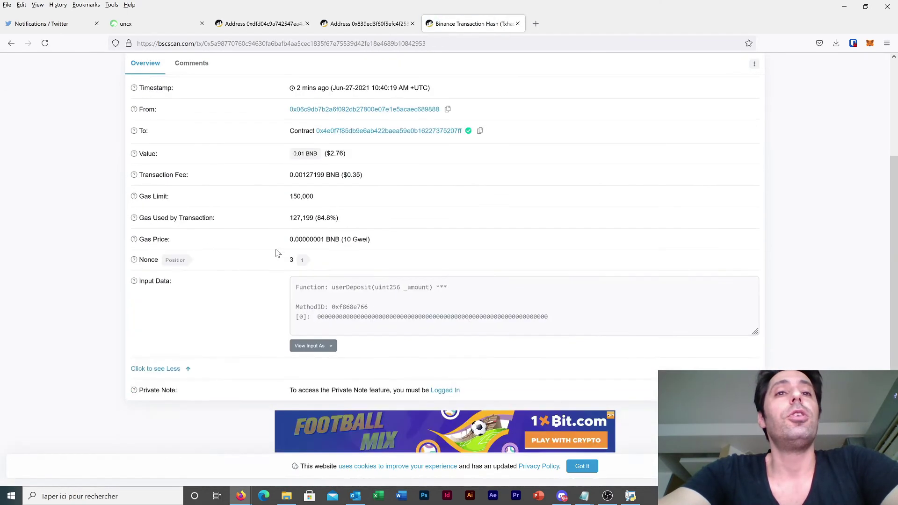
pyautogui.moveTo(335, 248); pyautogui.dragTo(419, 248)
pyautogui.click(383, 271)
pyautogui.scroll(2, 359, 287)
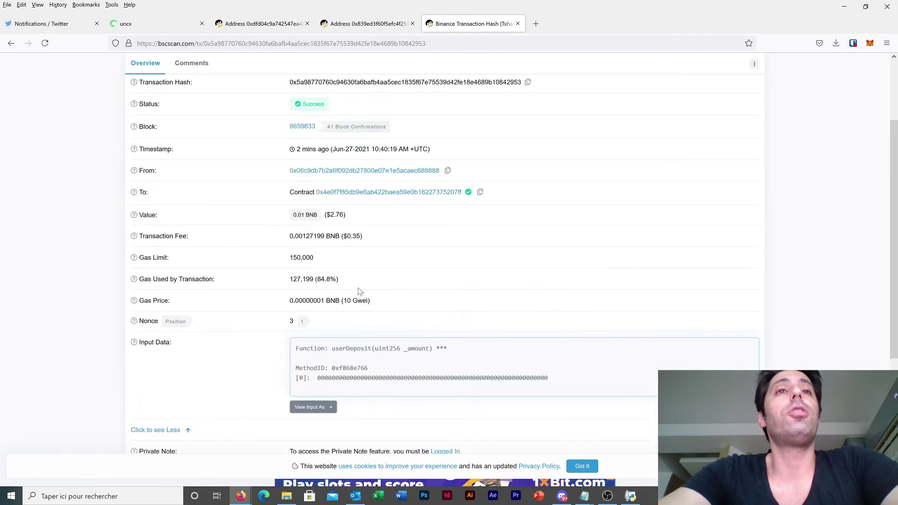
pyautogui.scroll(1, 334, 292)
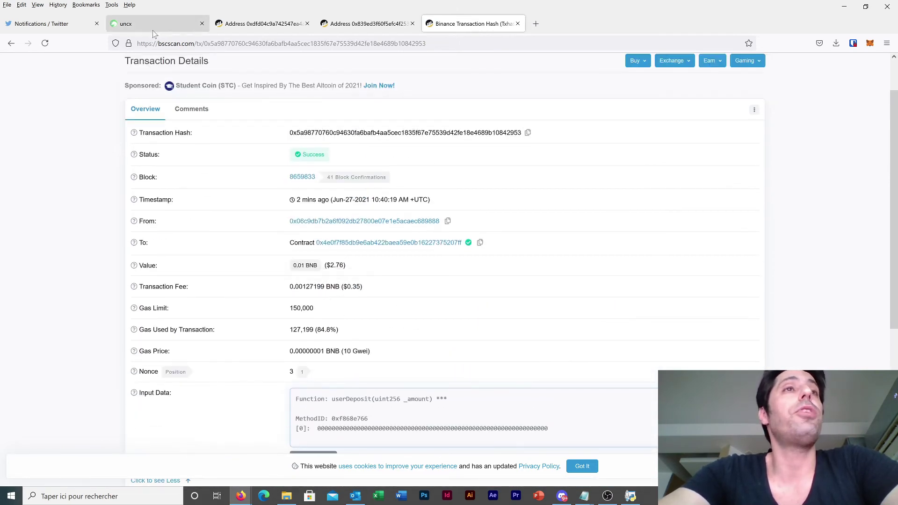
# Step: Return to the DOGACOIN presale page and check the bought DOGA amount and spent allowance
pyautogui.click(140, 24)
pyautogui.scroll(-2, 449, 281)
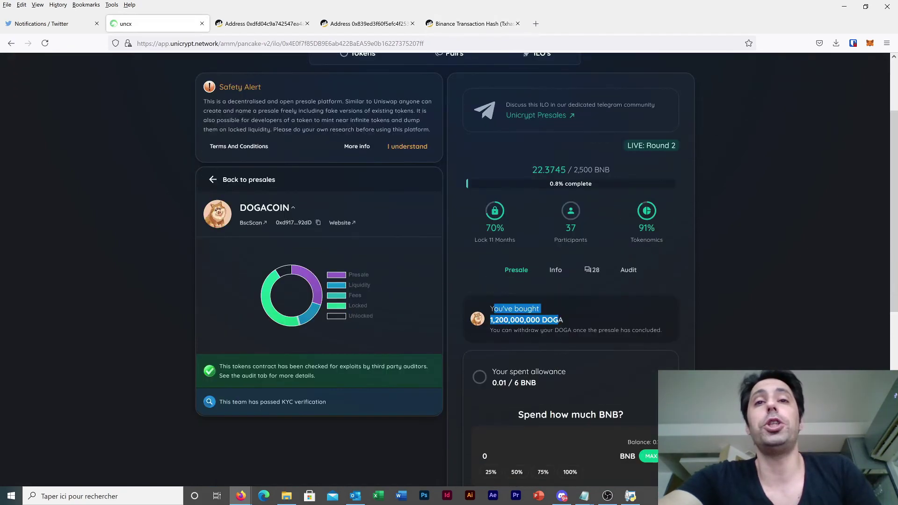
pyautogui.moveTo(490, 308); pyautogui.dragTo(564, 331)
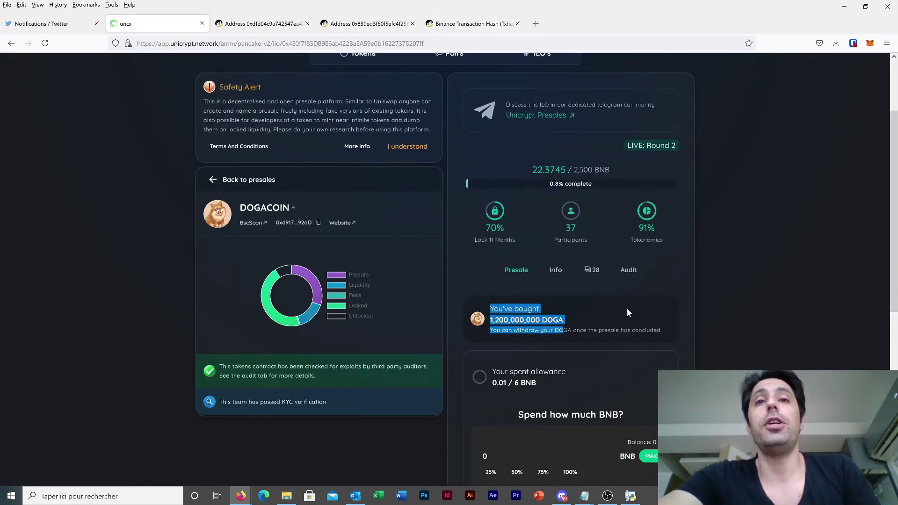
pyautogui.scroll(2, 771, 255)
# Step: Switch MetaMask back to Account 12 and check its bought DOGA amount and spent allowance on the presale page
pyautogui.click(869, 43)
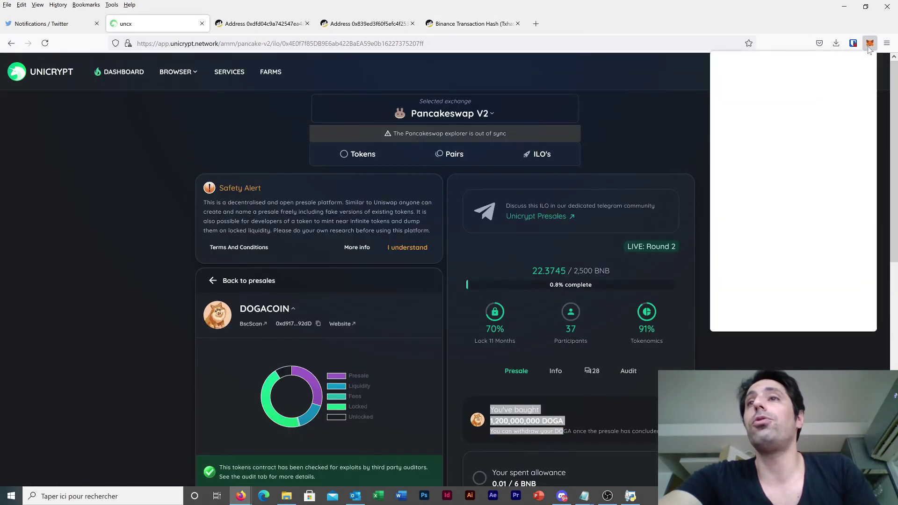
pyautogui.click(860, 68)
pyautogui.scroll(-3, 808, 163)
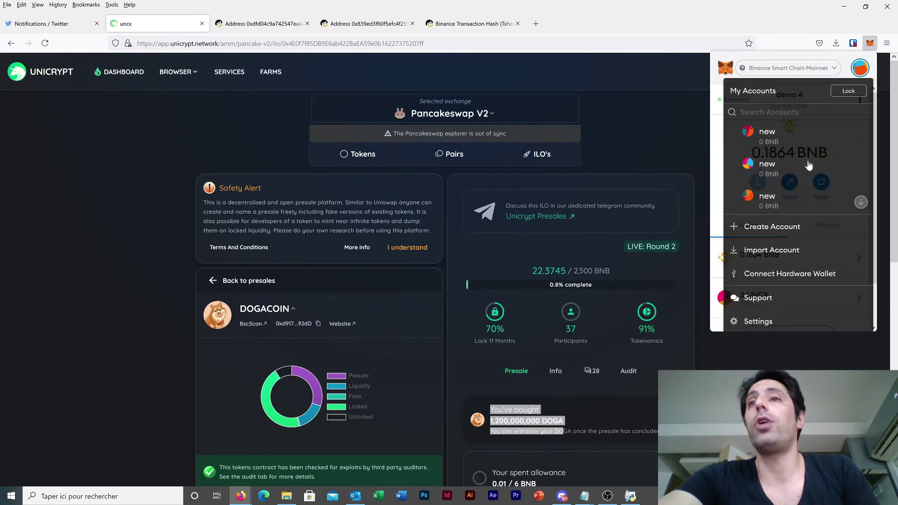
pyautogui.scroll(-5, 795, 159)
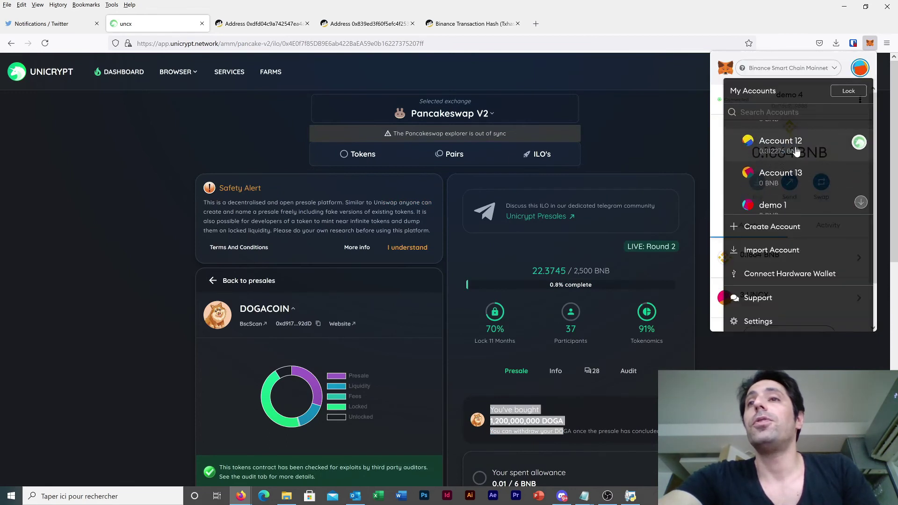
pyautogui.click(777, 142)
pyautogui.click(637, 410)
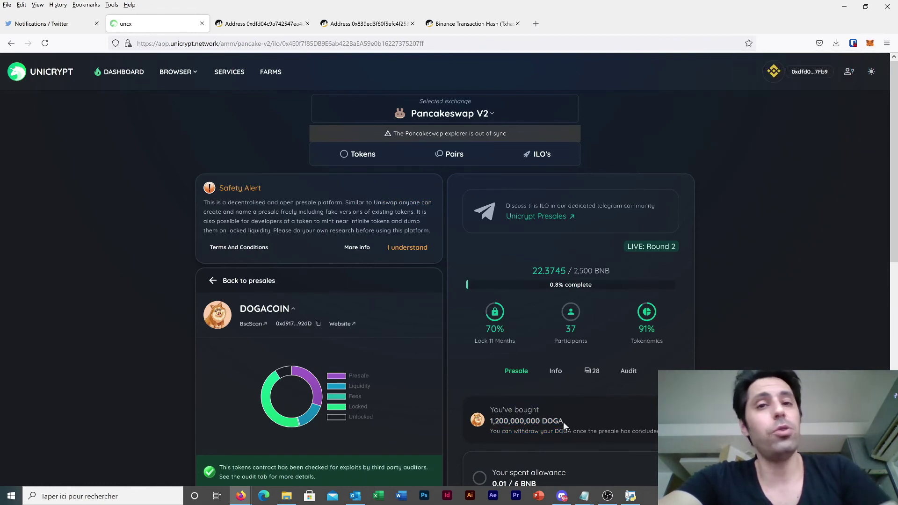
pyautogui.scroll(-2, 594, 413)
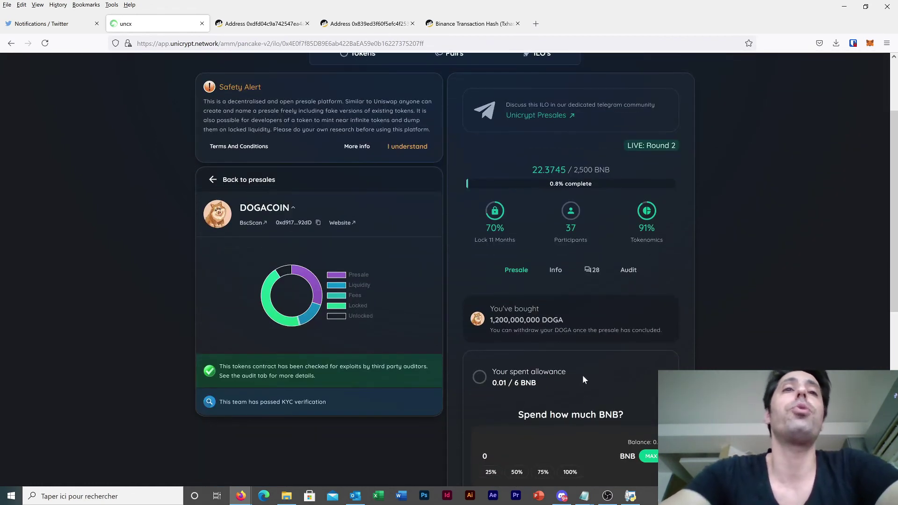
pyautogui.scroll(1, 532, 354)
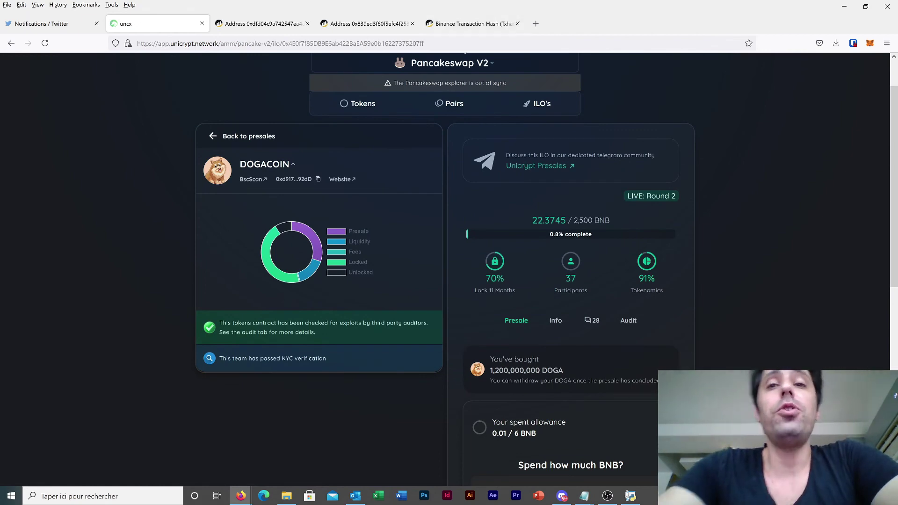
# Step: Bring up the bot console and highlight the Discord and Telegram contacts in its header
pyautogui.click(630, 496)
pyautogui.scroll(6, 263, 185)
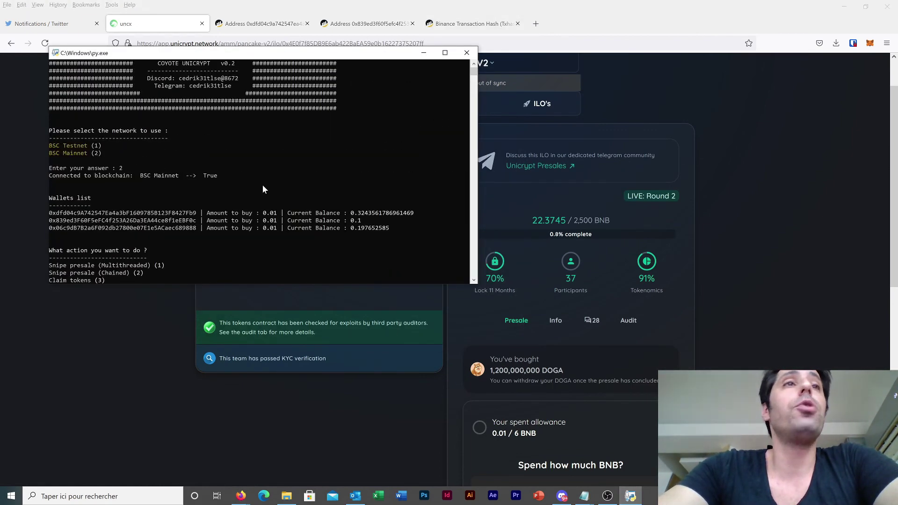
pyautogui.click(158, 63)
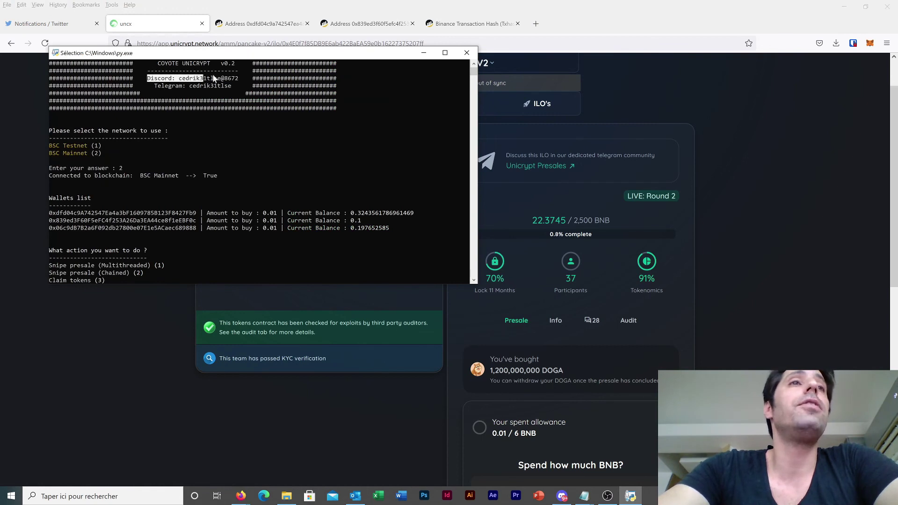
pyautogui.moveTo(214, 78); pyautogui.dragTo(240, 80)
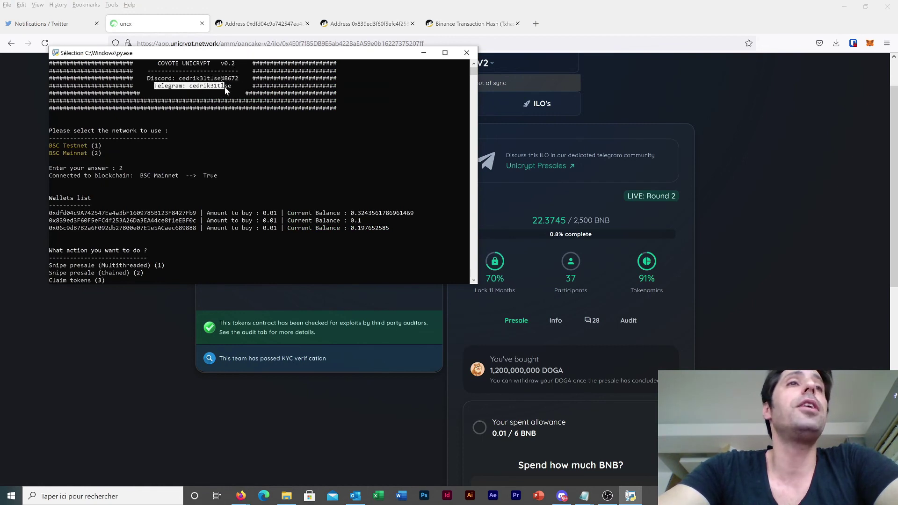